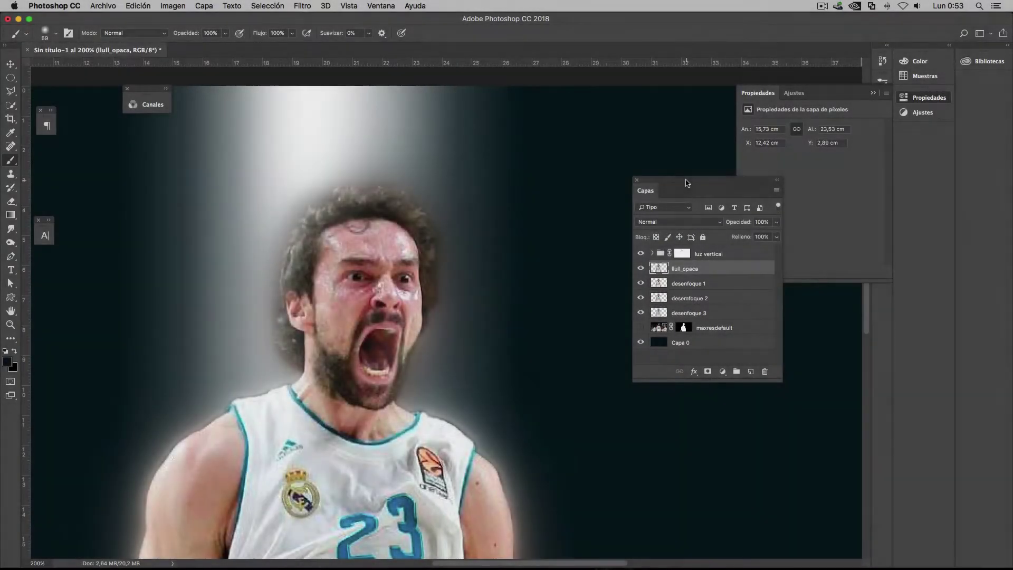
Step: Reposition and enlarge the Layers panel, then zoom out to see the whole image
left_click_drag(675, 143, 611, 141)
left_click_drag(701, 345, 701, 454)
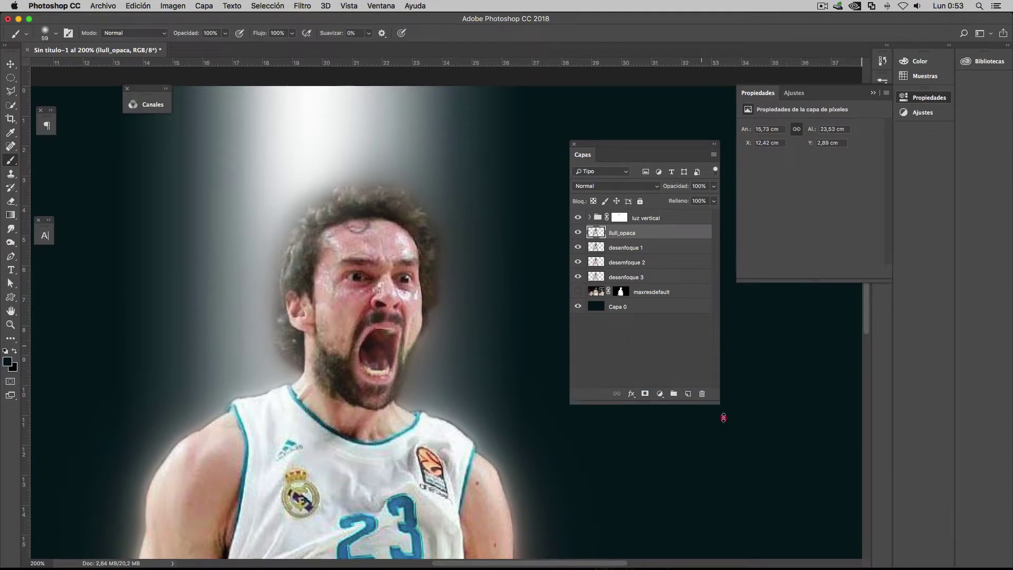
key("super+minus")
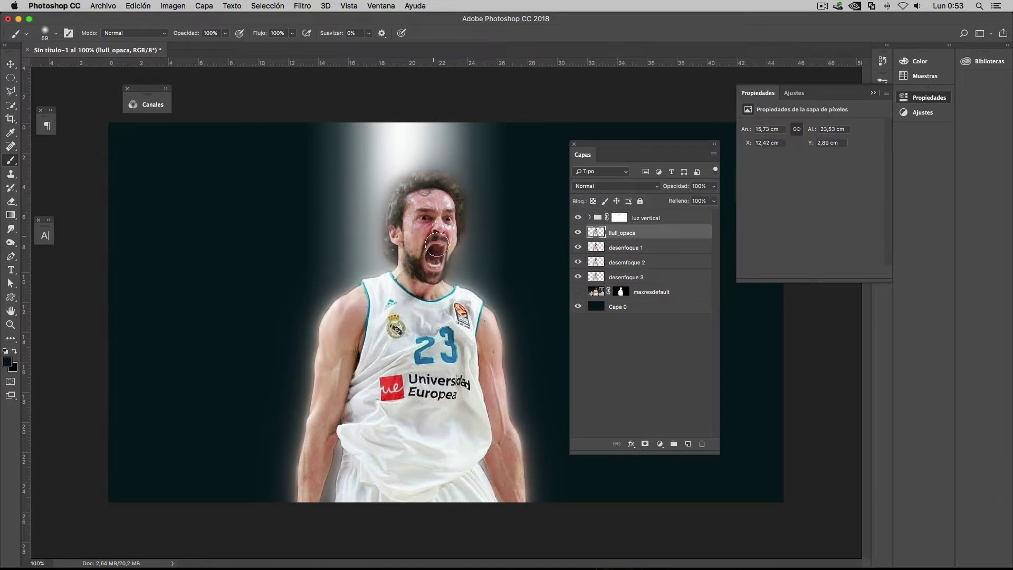
Step: Check llull_opaca and hide the three desenfoque glow layers
left_click(657, 234)
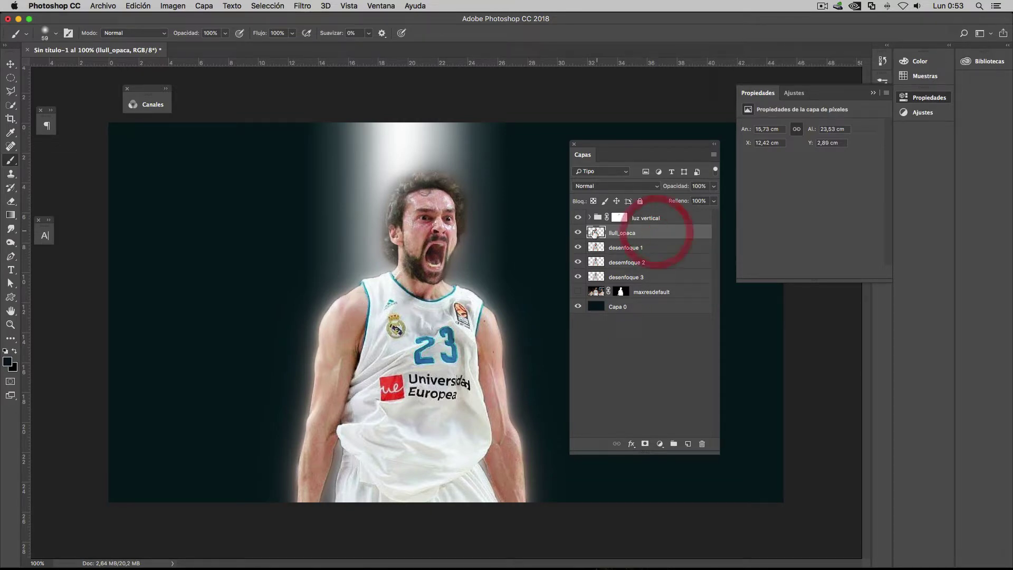
left_click(577, 232)
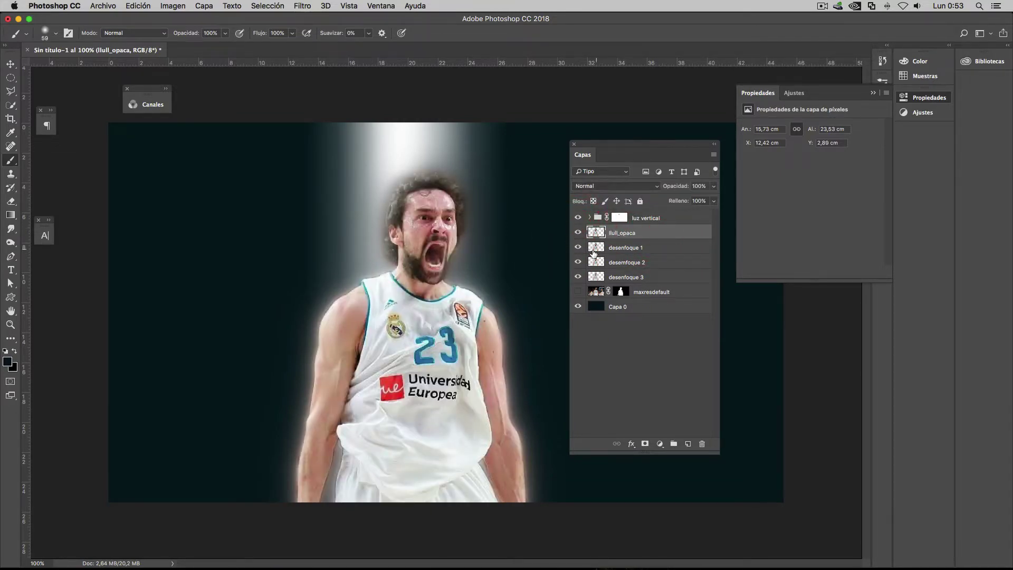
left_click(577, 277)
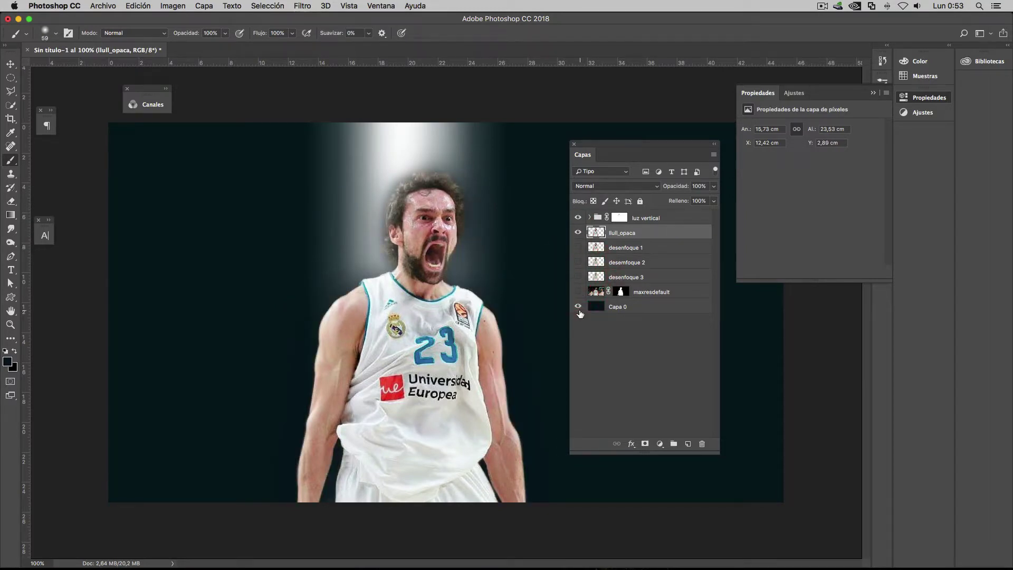
left_click(650, 234)
Step: Add a Curvas 1 adjustment whose curve is bent down to darken the player, then select its mask
left_click(660, 444)
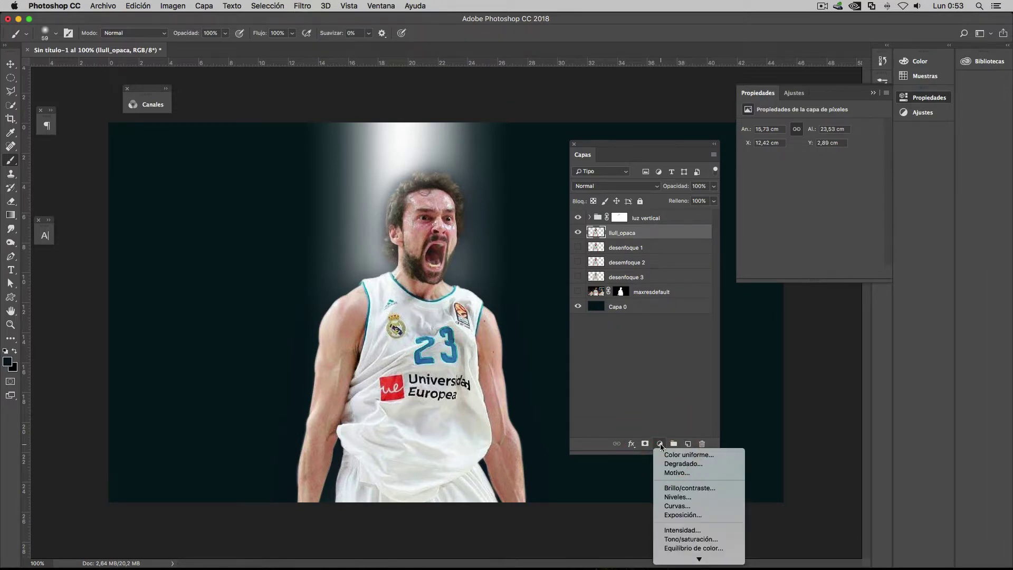
left_click(684, 506)
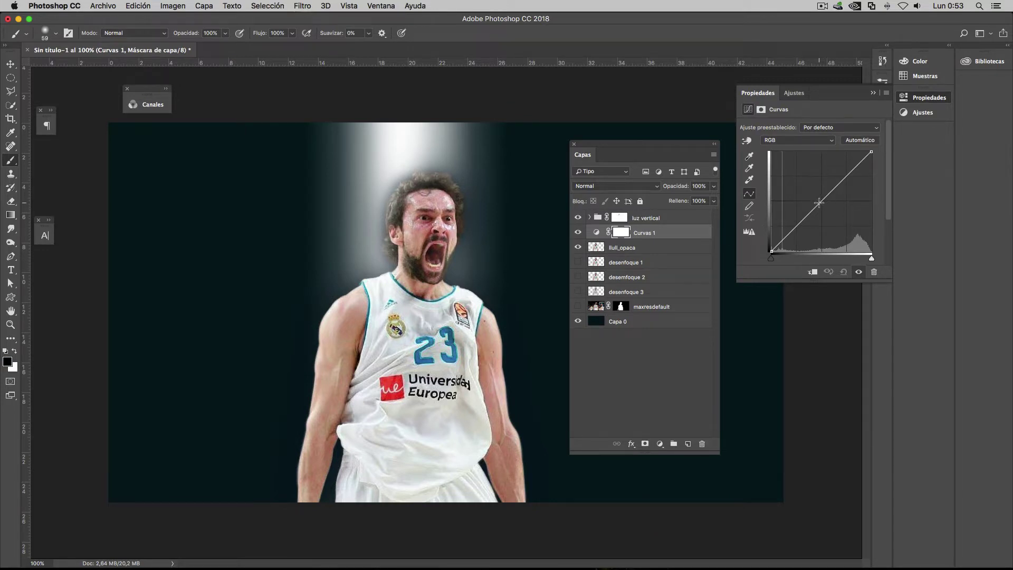
mouse_move(818, 203)
left_mouse_down()
mouse_move(823, 220)
mouse_move(838, 216)
left_mouse_up()
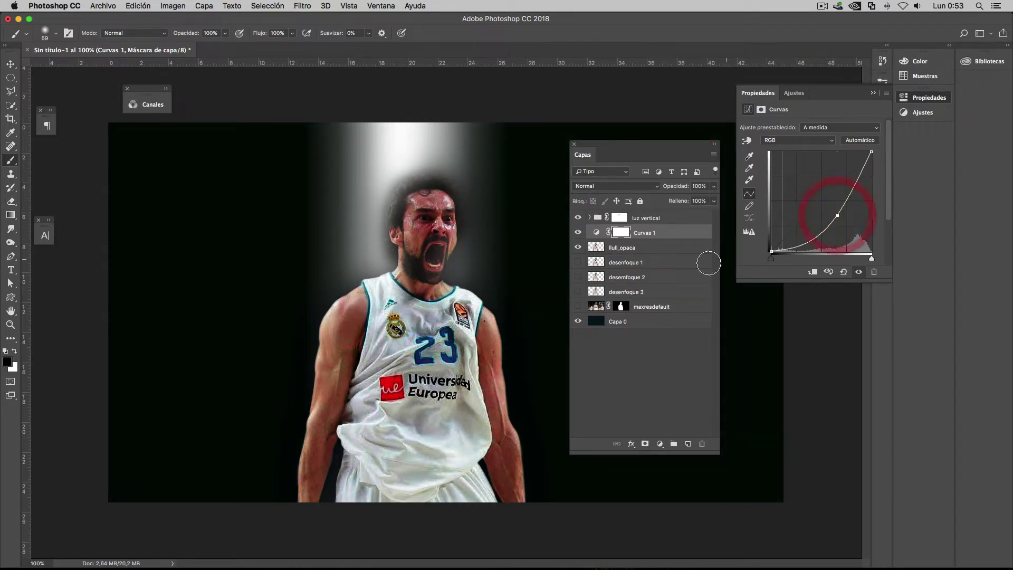
left_click(621, 233)
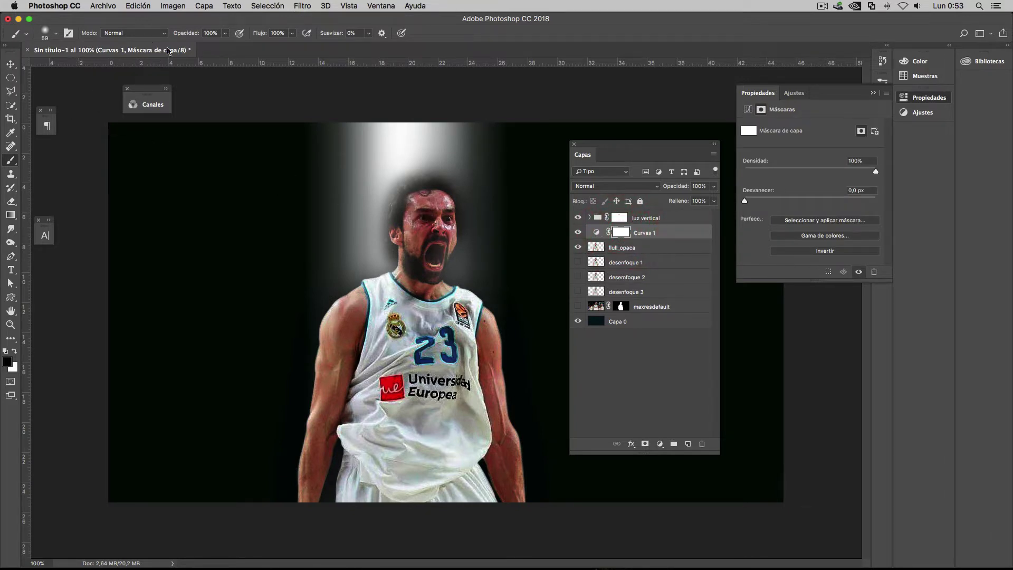
Step: At 37% brush opacity, paint the Curvas 1 mask over the forehead, face and left side of the head
left_click_drag(182, 37, 148, 39)
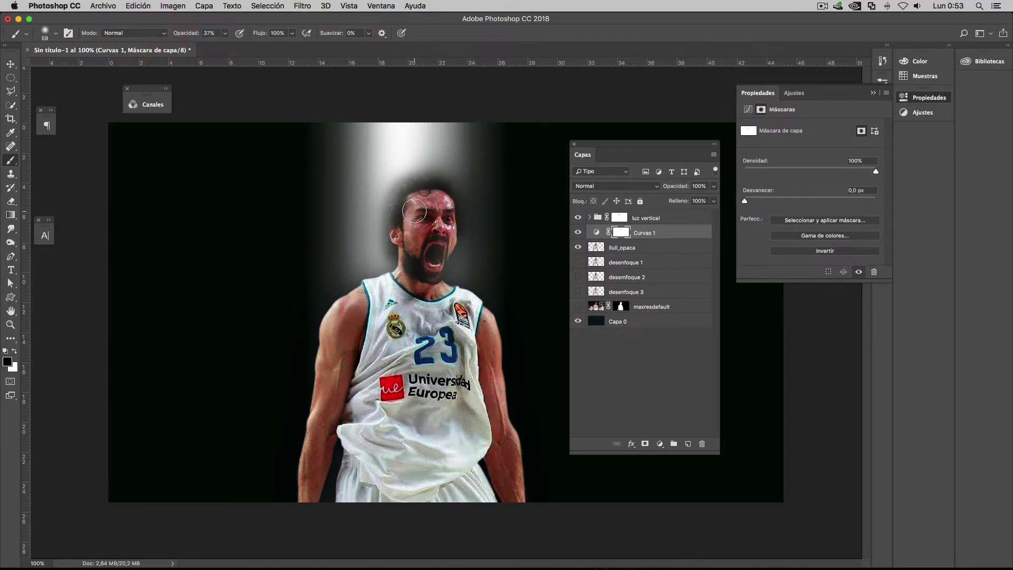
left_click_drag(421, 190, 412, 189)
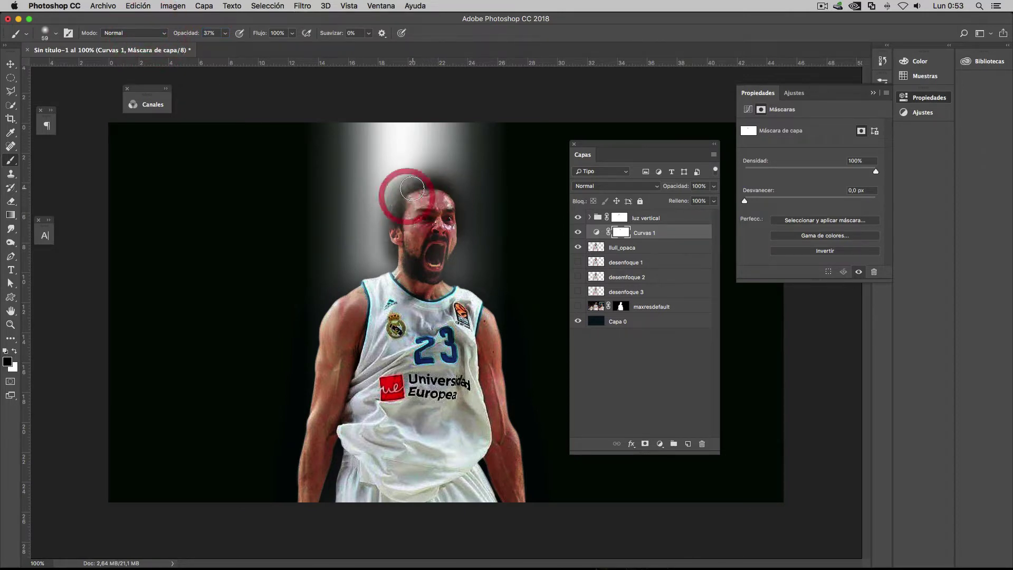
left_click(444, 198)
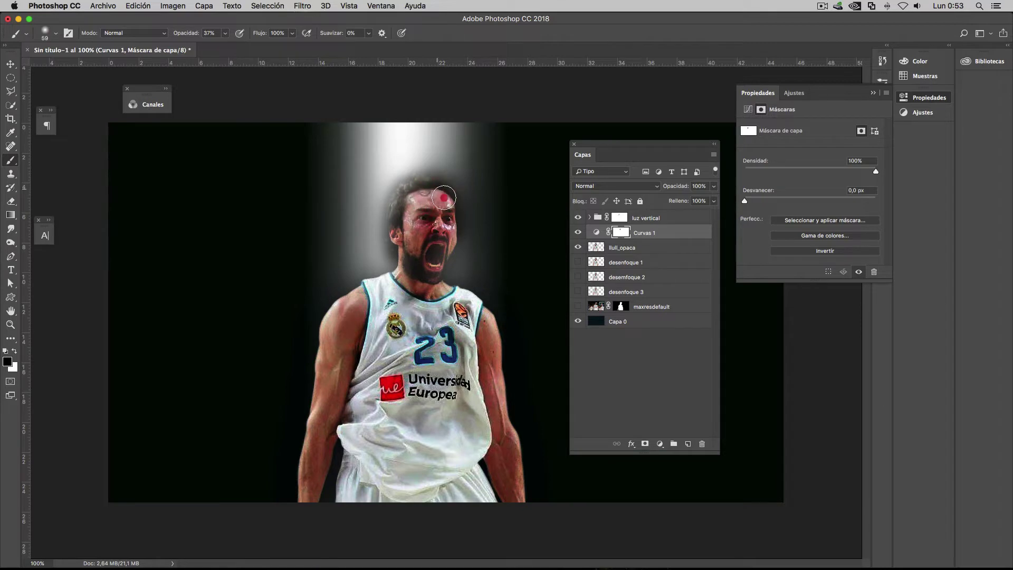
left_click_drag(444, 198, 432, 199)
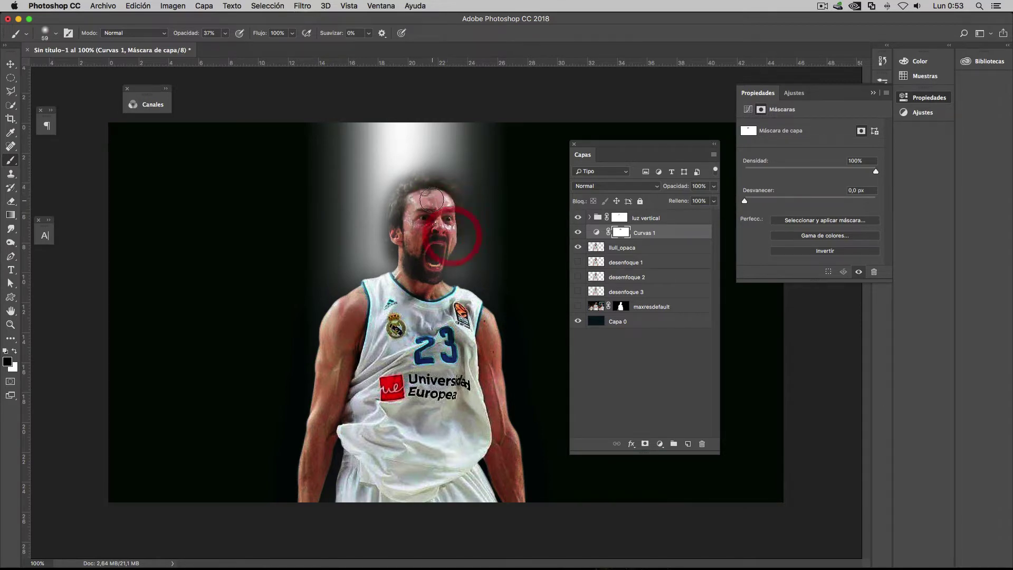
left_click(390, 218)
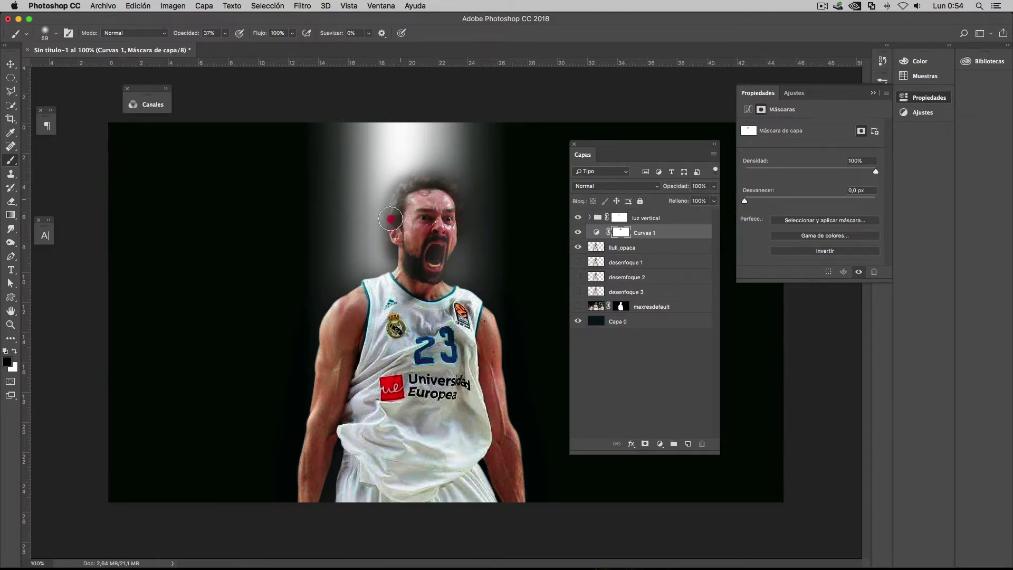
left_click_drag(390, 219, 396, 198)
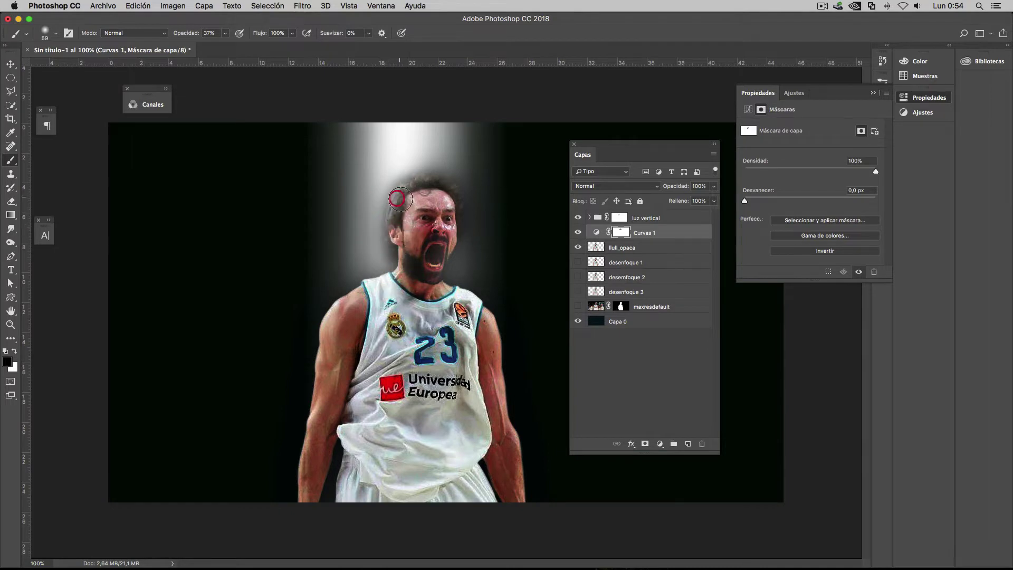
Step: Paint the mask around the right eye, the left temple and the top of the head
left_click(414, 177)
left_click(446, 215)
left_click(450, 217)
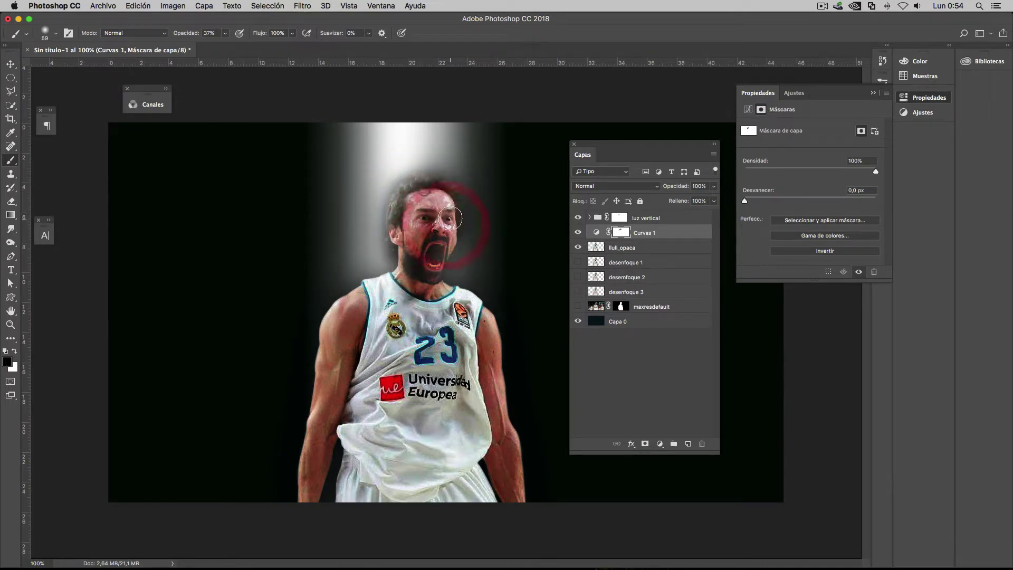
left_click(430, 179)
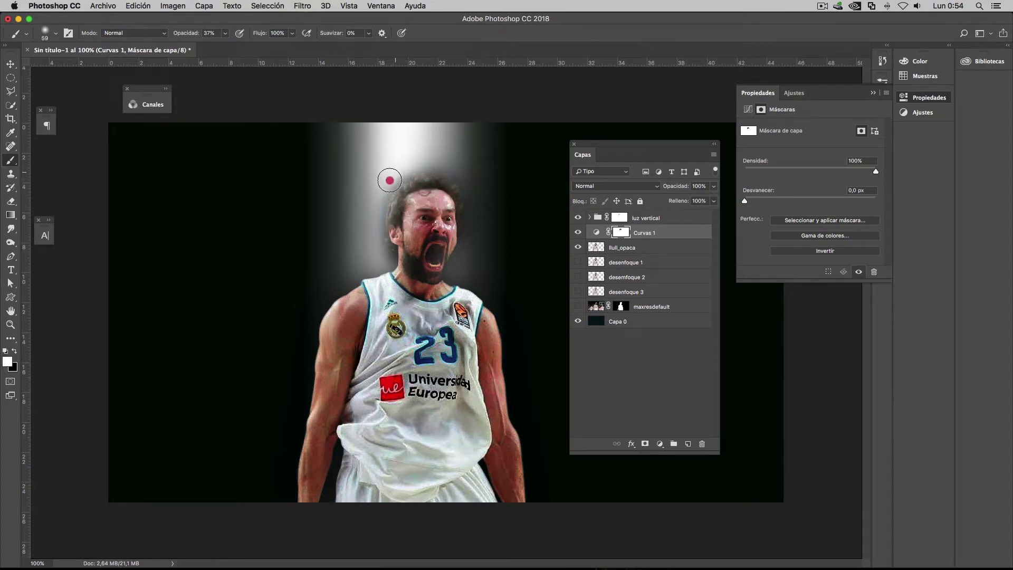
mouse_move(389, 180)
left_mouse_down()
mouse_move(375, 209)
mouse_move(411, 160)
left_mouse_up()
mouse_move(385, 199)
left_mouse_down()
mouse_move(441, 159)
mouse_move(475, 192)
mouse_move(418, 154)
mouse_move(361, 186)
mouse_move(384, 212)
mouse_move(373, 217)
mouse_move(379, 239)
mouse_move(364, 176)
left_mouse_up()
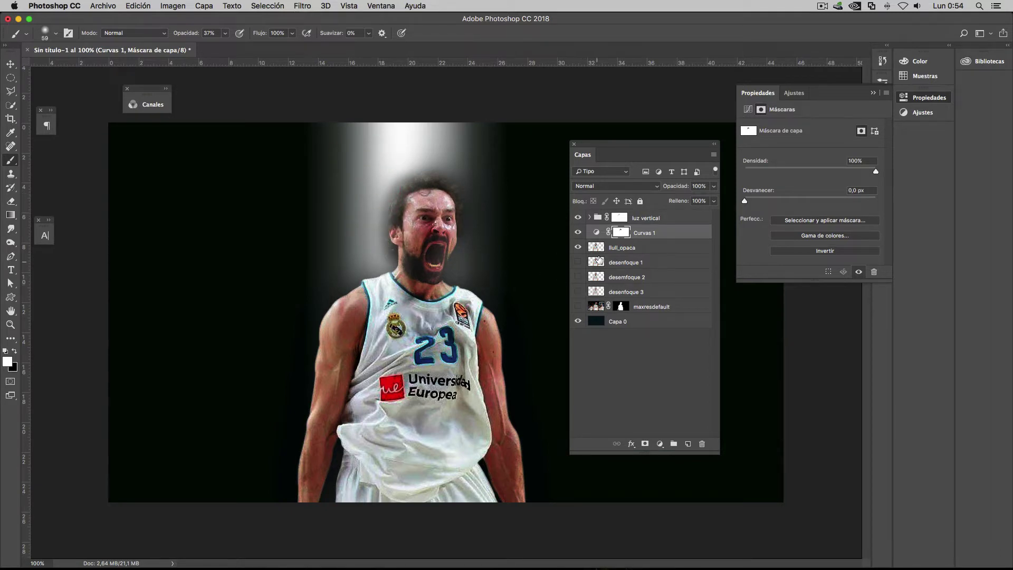
Step: Compare the image with and without the Curvas 1 adjustment, leaving it on
left_click(578, 232)
left_click(578, 232)
left_click(577, 233)
Step: Show only Curvas 1 and llull_opaca, stamp them into Capa 1, and show the desenfoque layers
left_click(578, 232, "alt")
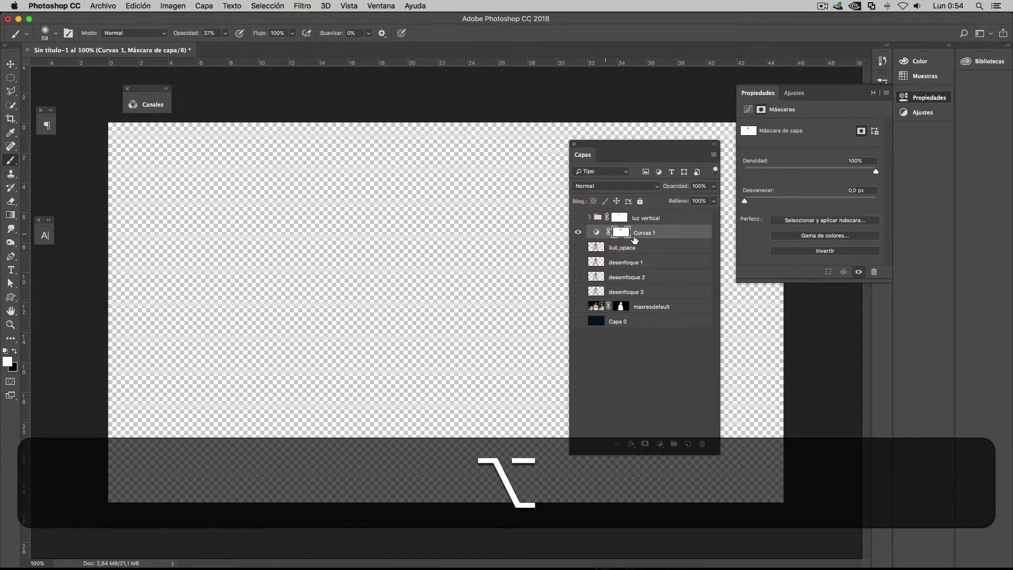
left_click(578, 249, "alt")
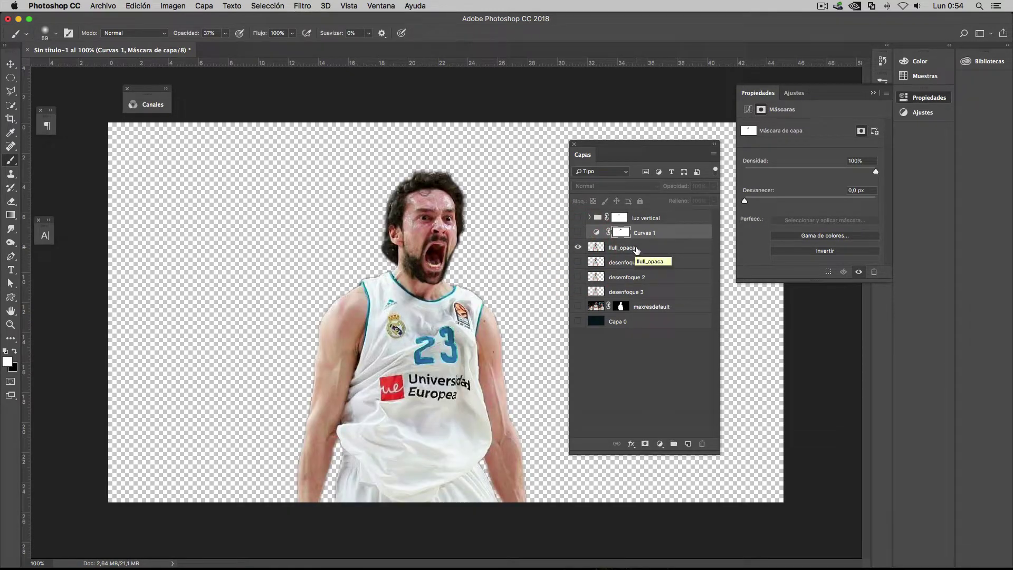
left_click(578, 233)
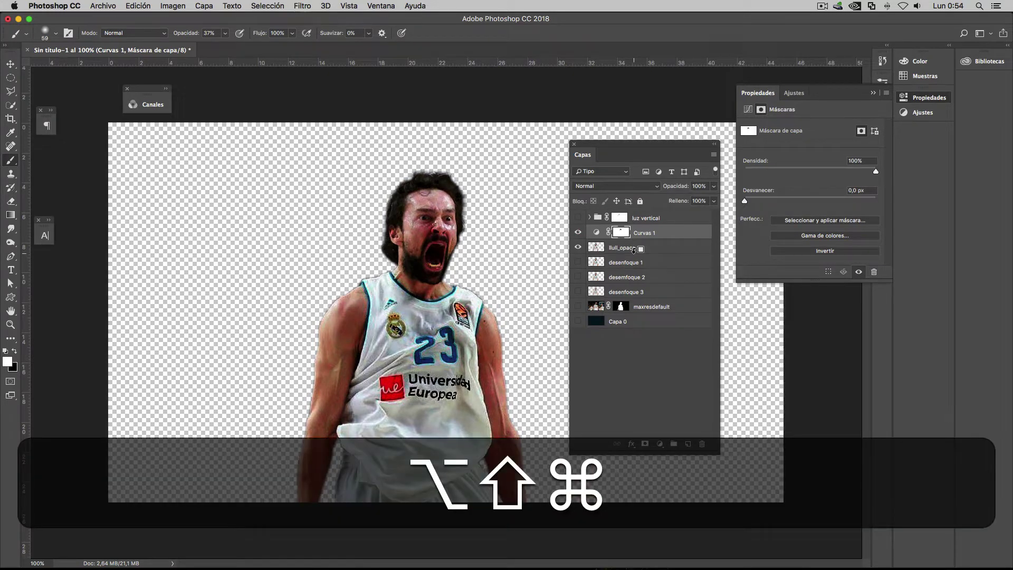
key("alt+shift+ctrl+e")
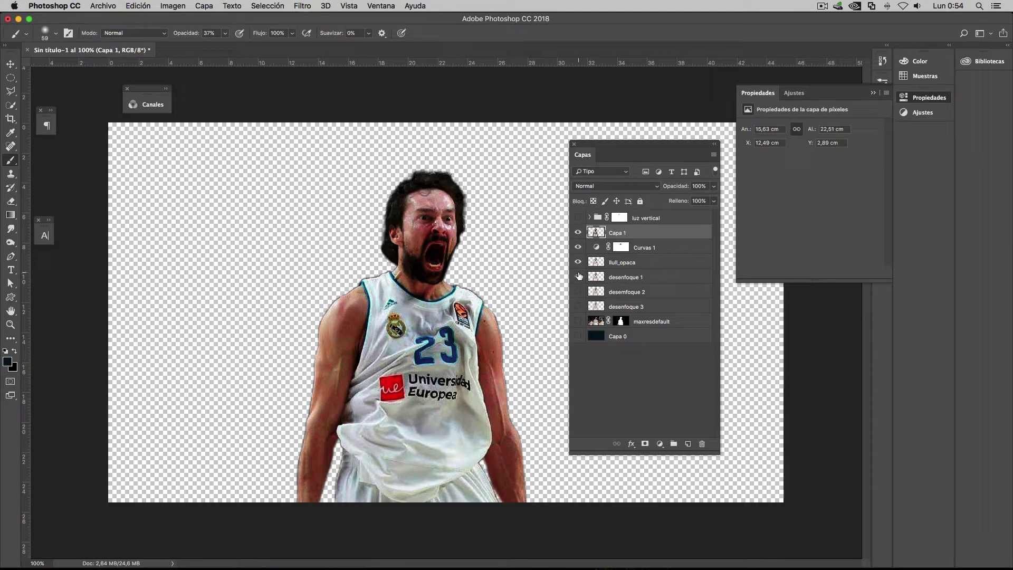
left_click_drag(579, 276, 579, 307)
Step: Show Capa 0, hide maxresdefault, and rename Capa 1 to 'llull zonas claras'
left_click(578, 336)
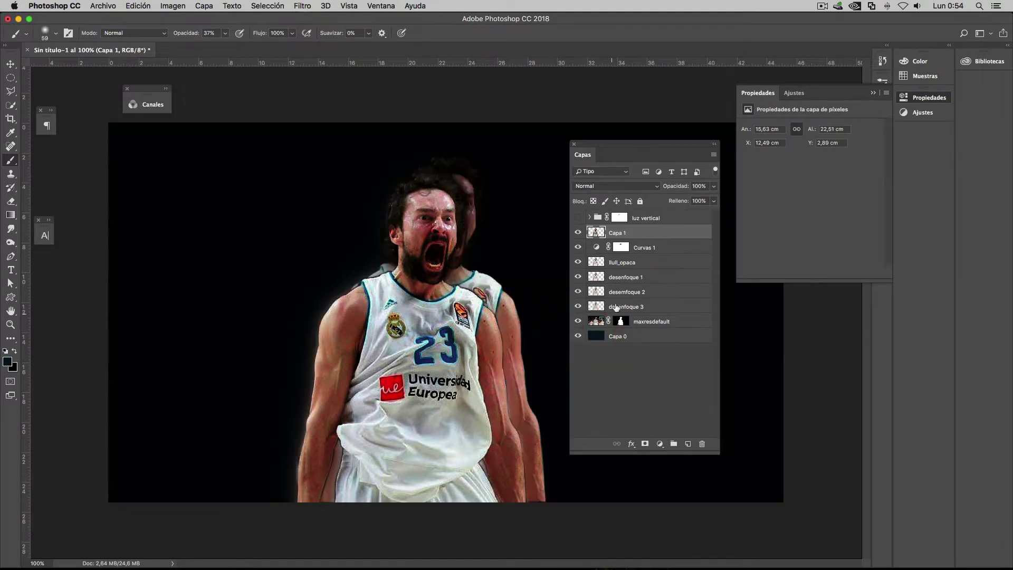
left_click(578, 322)
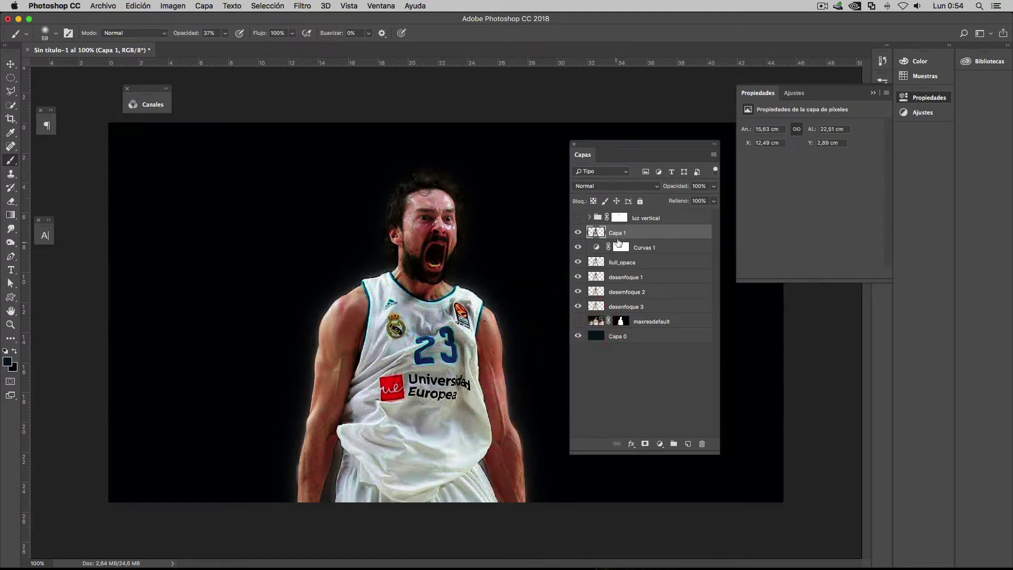
double_click(612, 233)
type("llull zonas claras")
key("Return")
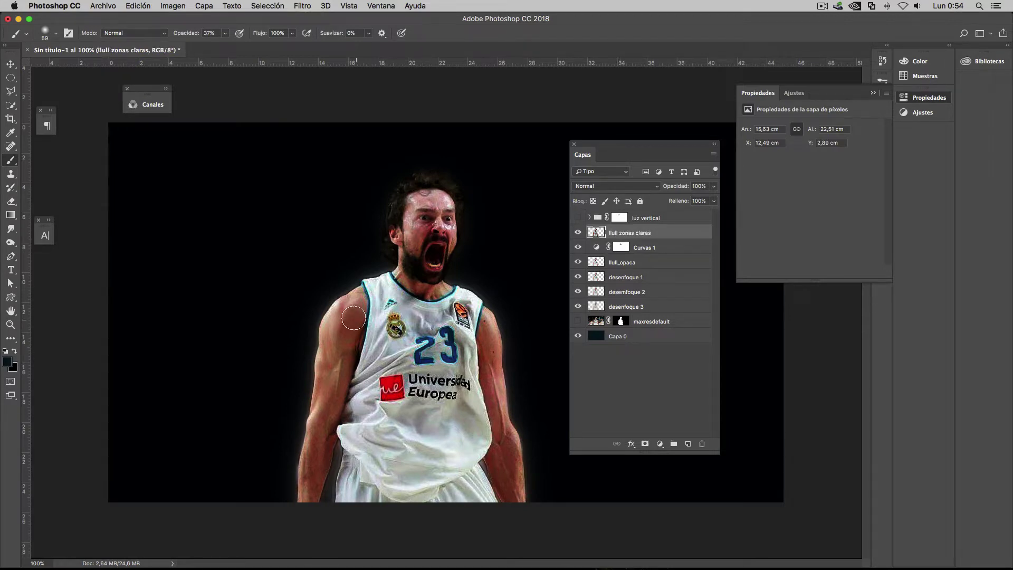
left_click_drag(353, 318, 324, 324)
Step: Show only llull zonas claras and compare the Rojo, Verde and Azul channels, ending on Azul
left_click(578, 233, "alt")
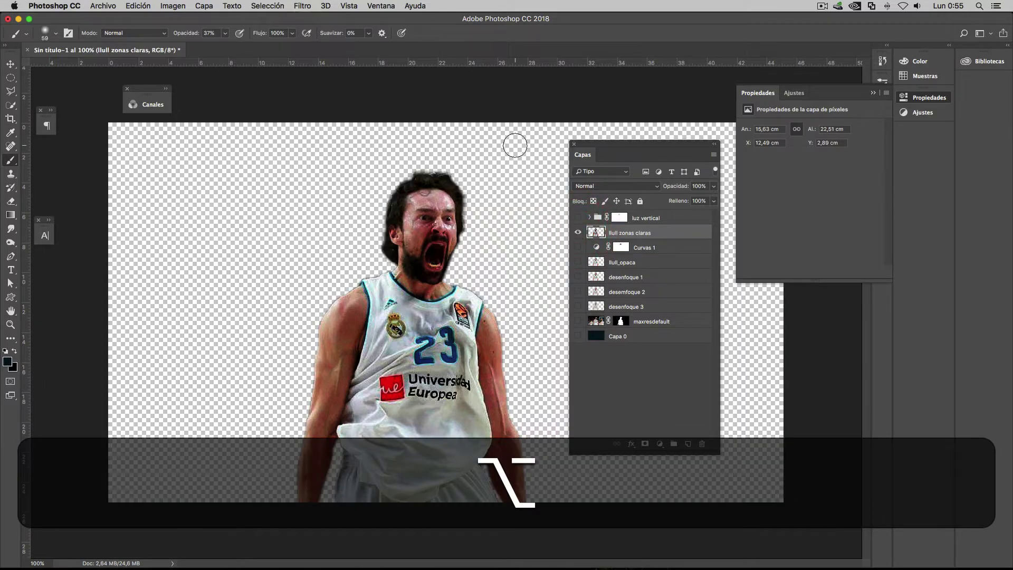
left_click(381, 6)
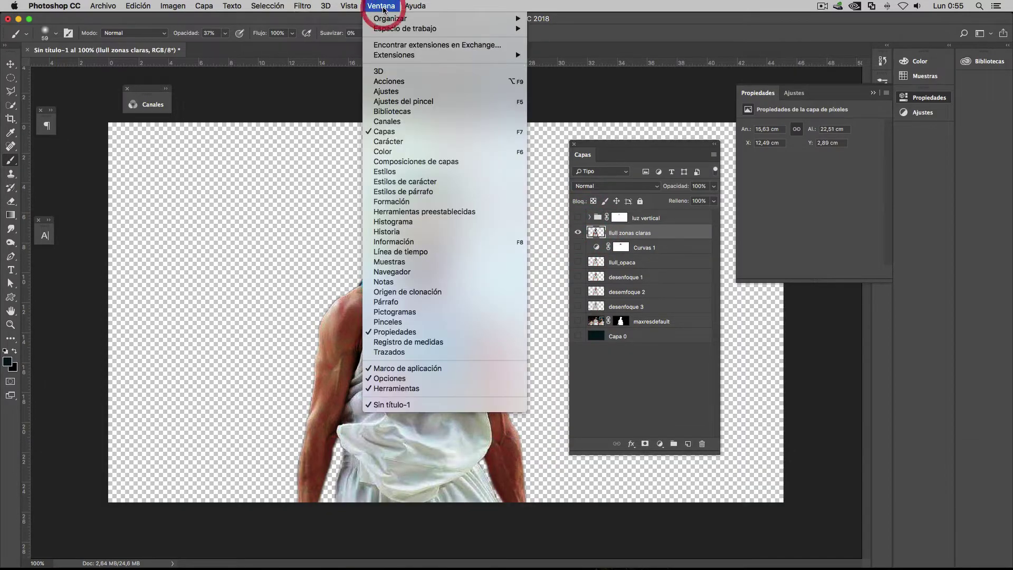
left_click(404, 120)
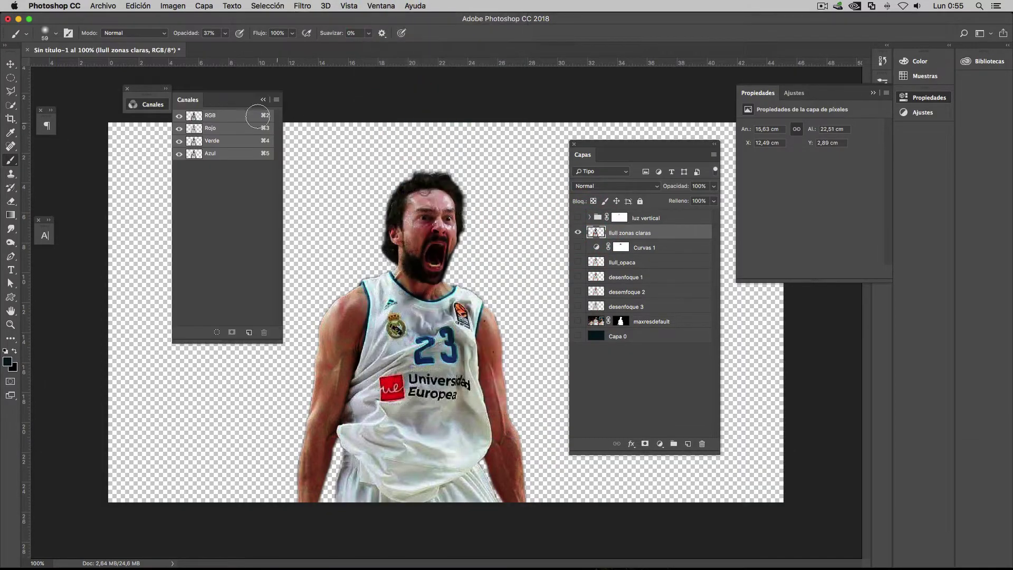
left_click(224, 155)
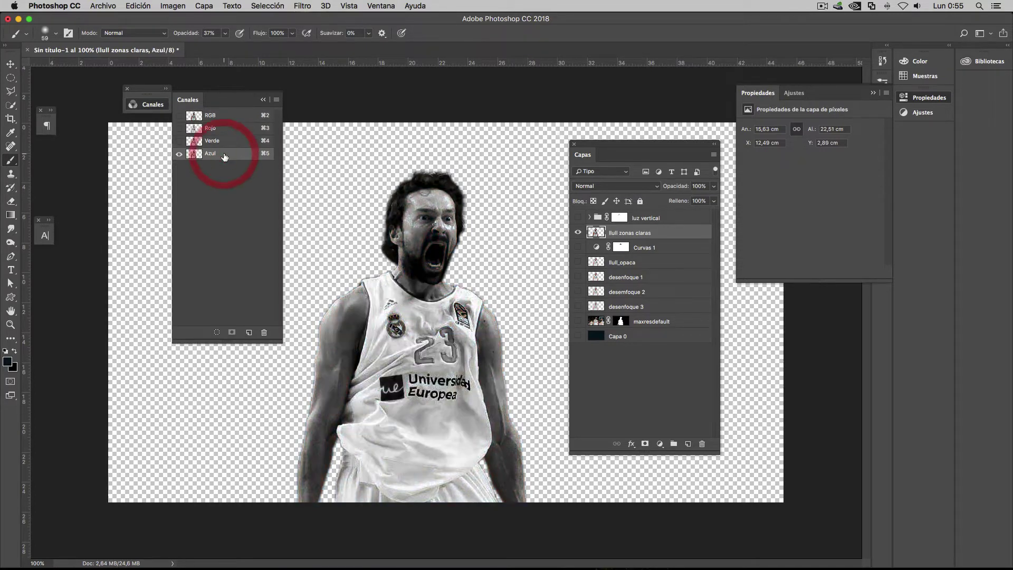
left_click(227, 142)
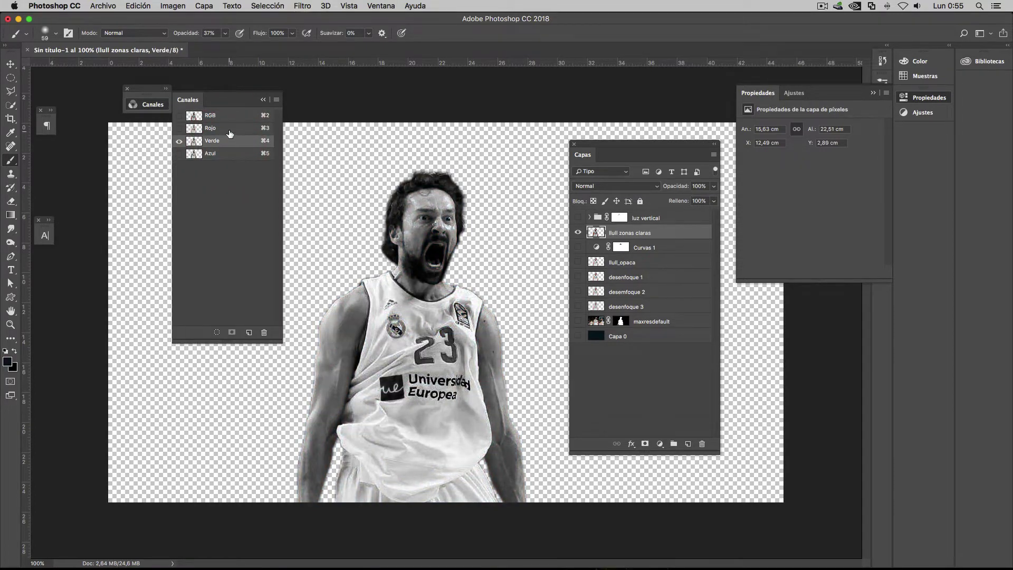
left_click(230, 133)
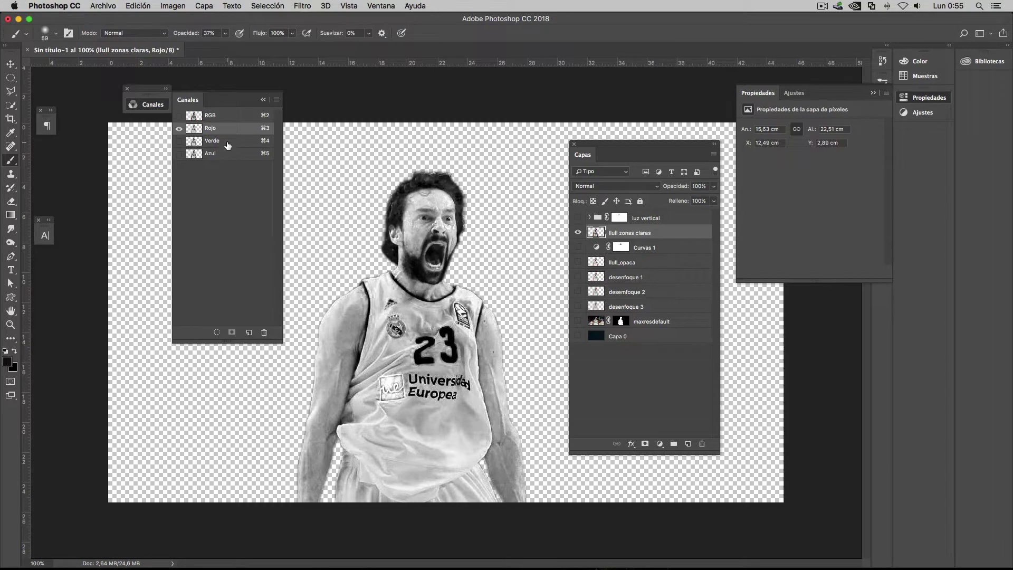
left_click(228, 142)
left_click(226, 154)
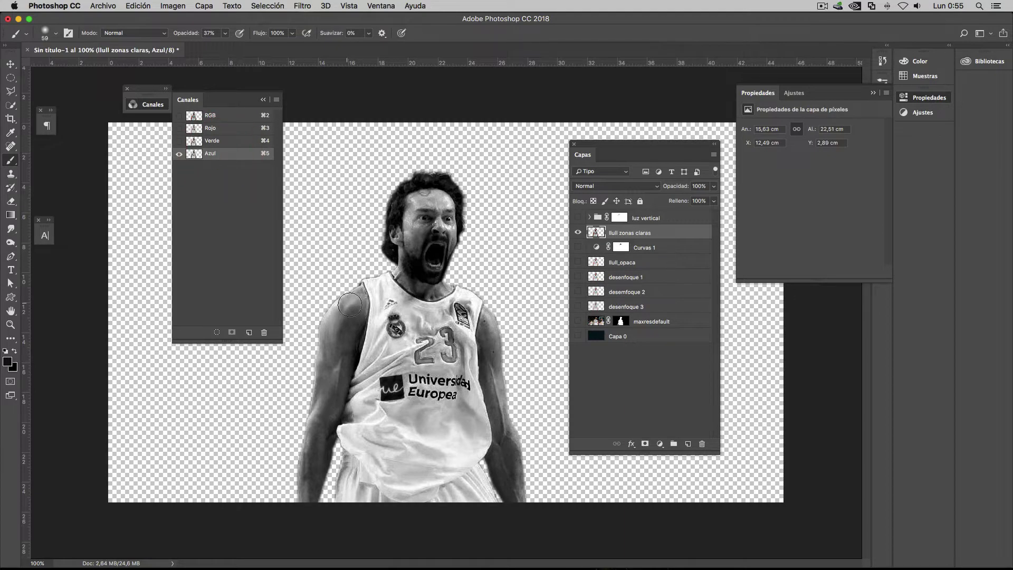
left_click(218, 142)
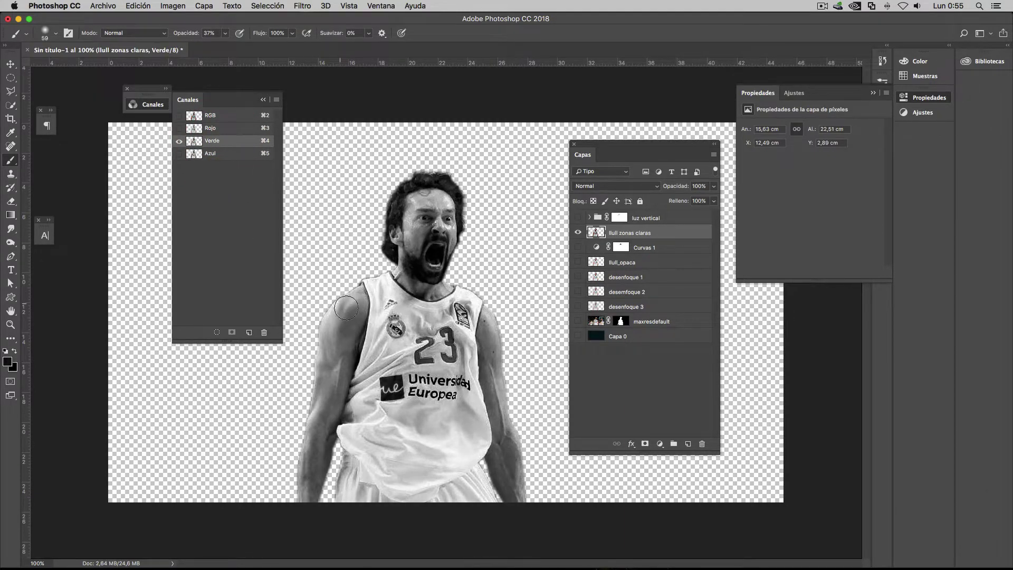
left_click(221, 157)
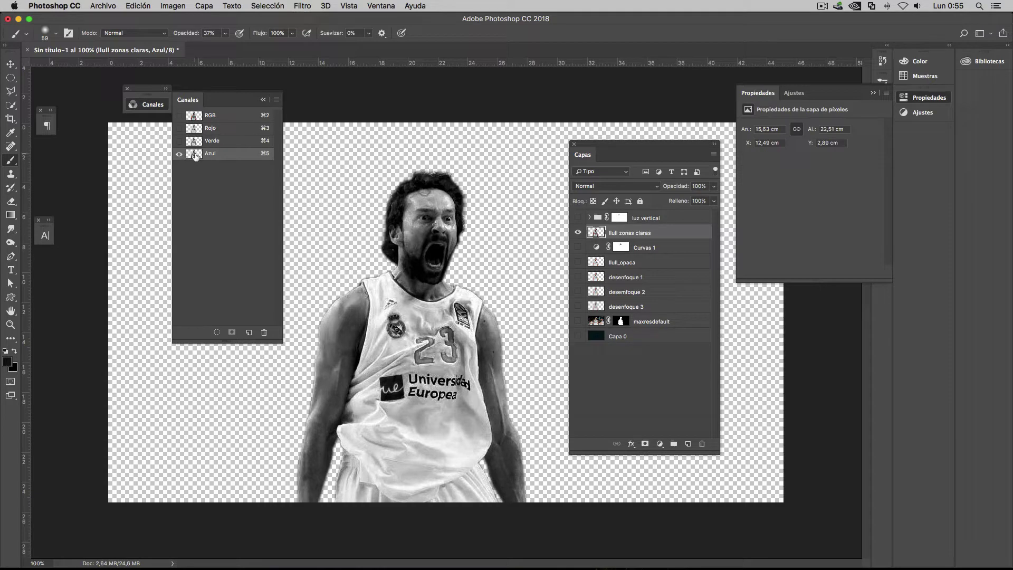
Step: Duplicate the Azul channel as a new channel named 'luces'
right_click(225, 154)
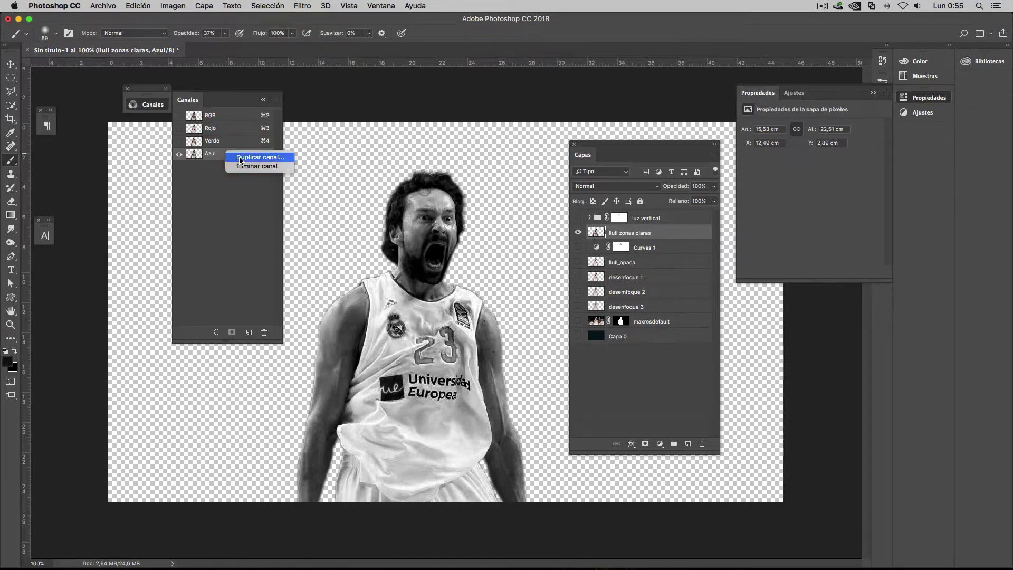
left_click(240, 160)
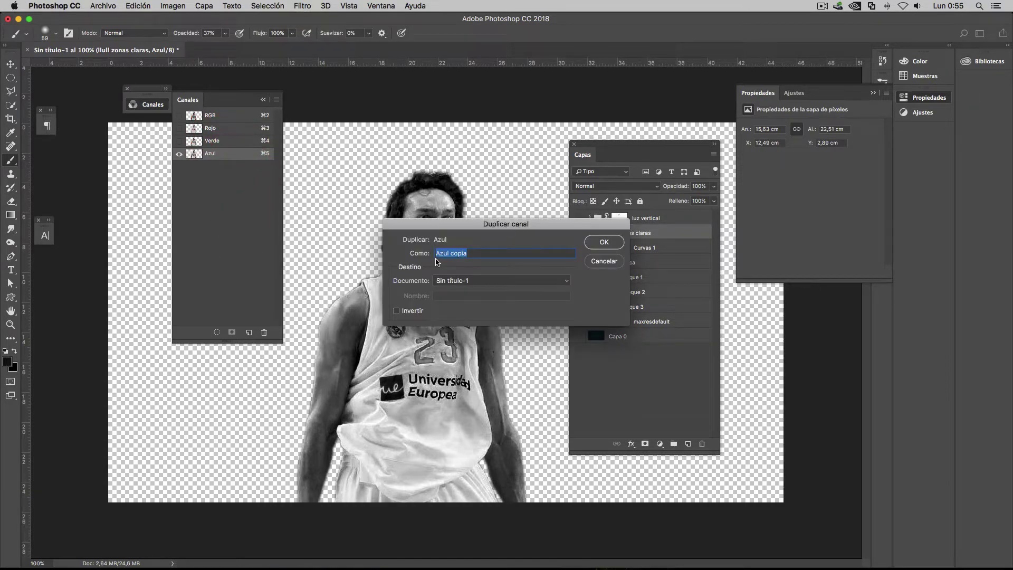
key("BackSpace")
type("luces")
left_click(605, 242)
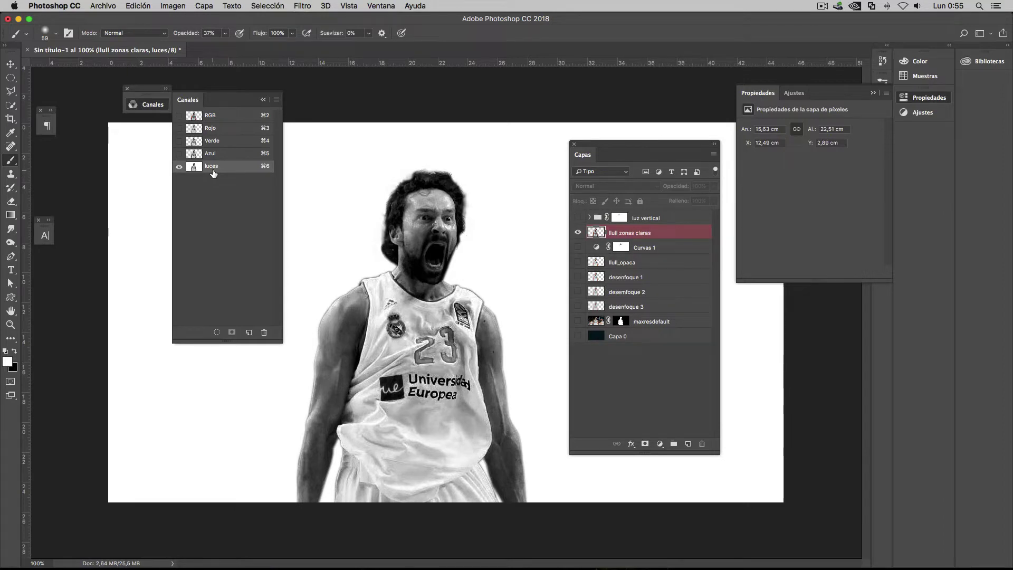
Step: Apply Levels to the luces channel with input values 90, 1,67 and 255
key("super+l")
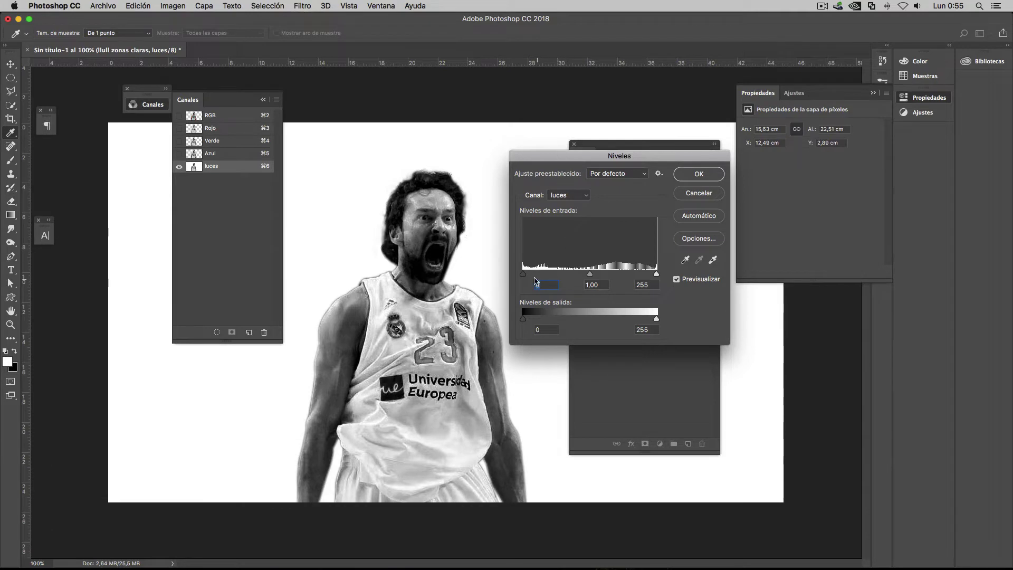
left_click_drag(524, 275, 570, 279)
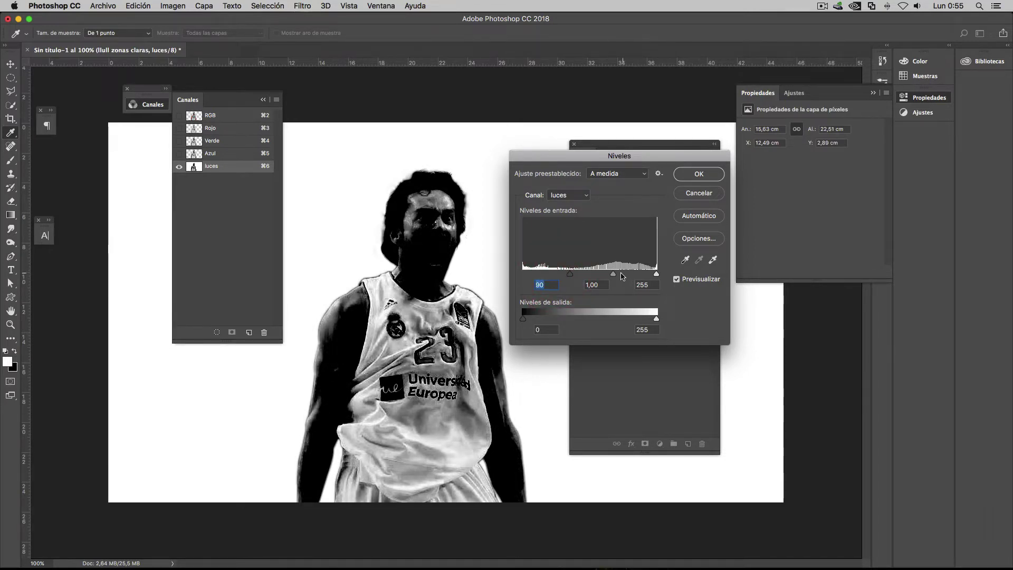
left_click_drag(613, 274, 594, 276)
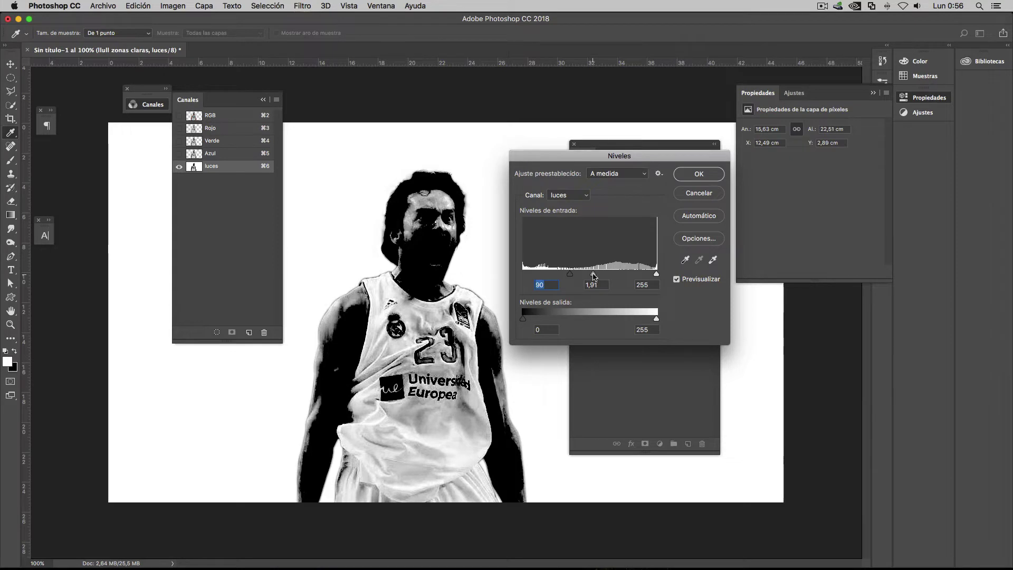
left_click(596, 275)
left_click_drag(653, 276, 666, 273)
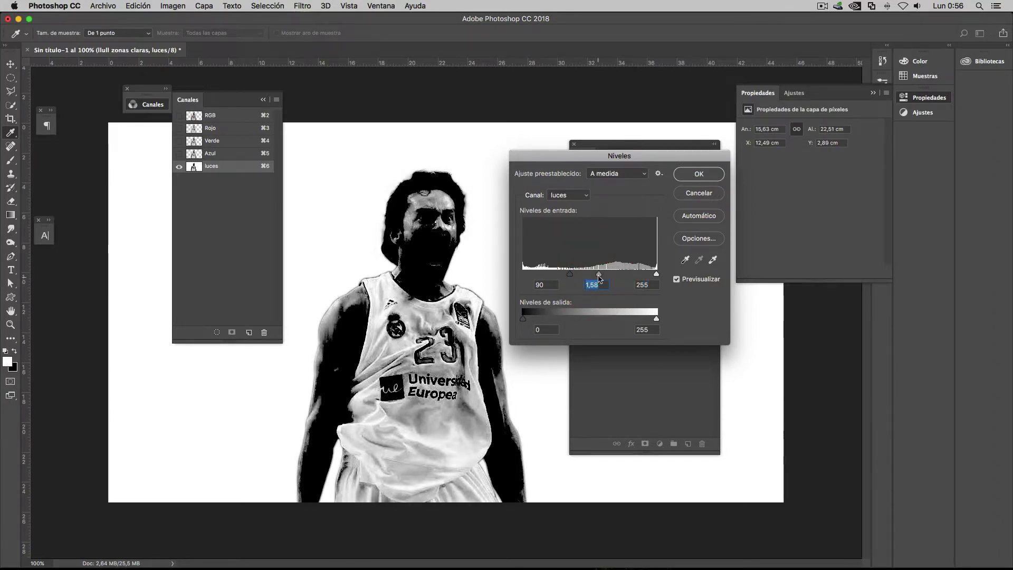
mouse_move(600, 274)
left_mouse_down()
mouse_move(610, 274)
mouse_move(599, 274)
left_mouse_up()
left_click(409, 292)
Step: Confirm Levels, add a layer mask to llull zonas claras, and target that mask
left_click(691, 175)
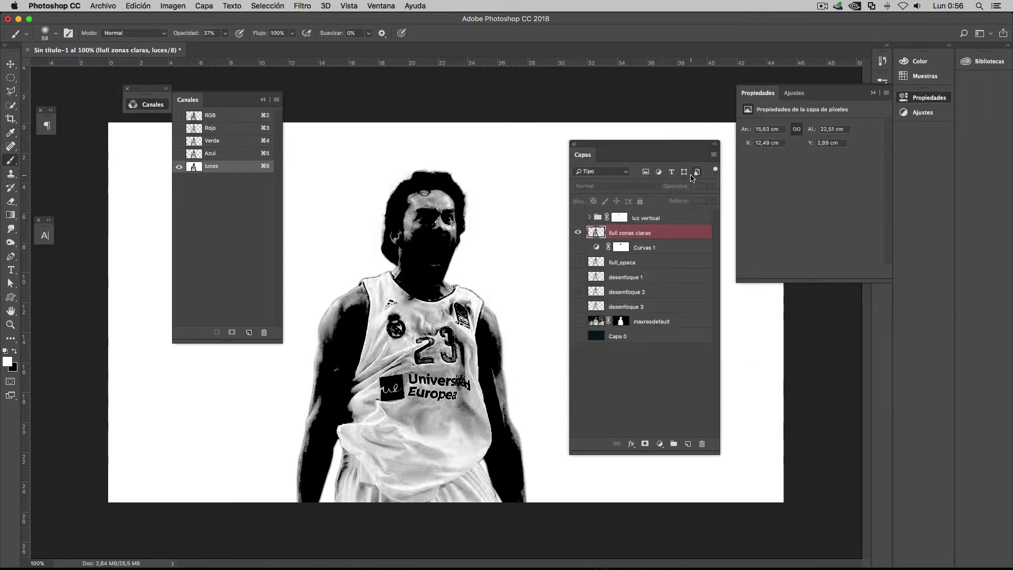
left_click(645, 445)
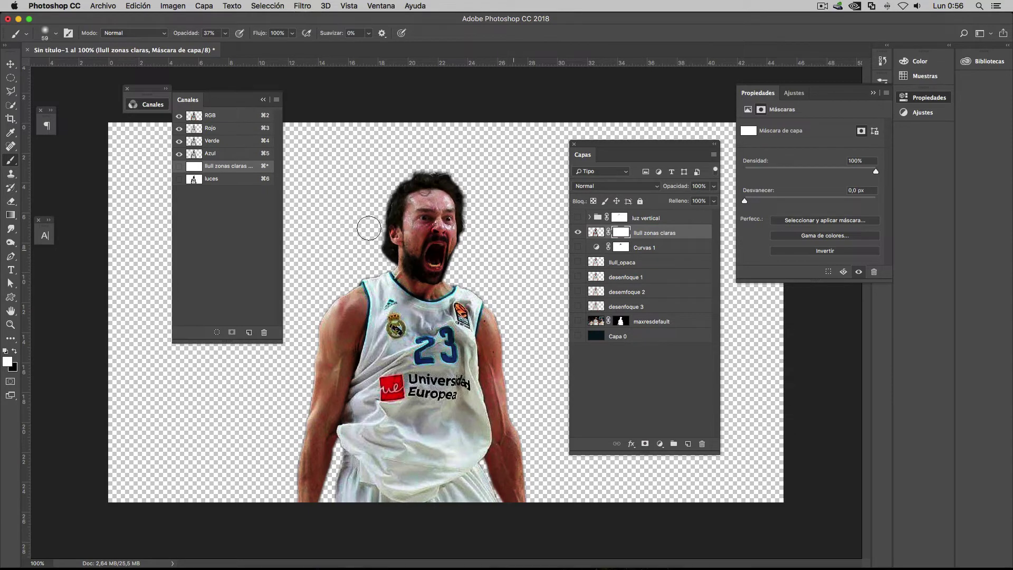
left_click(207, 179)
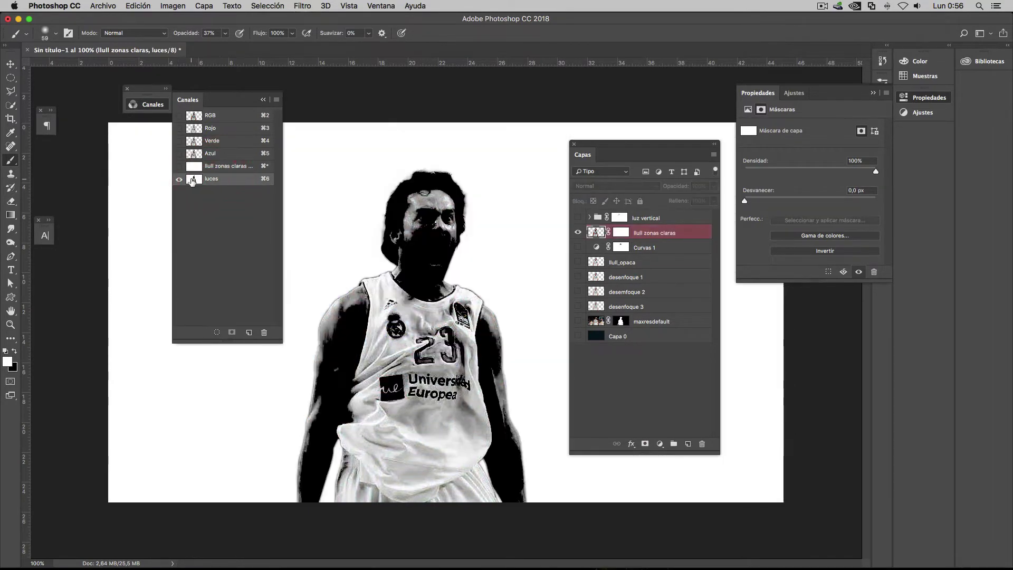
left_click(621, 233)
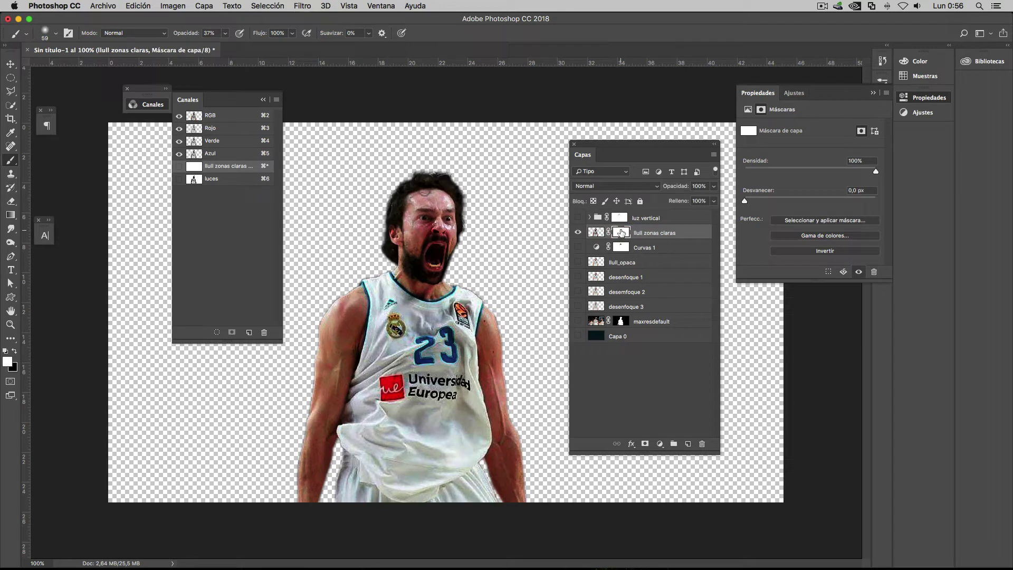
left_click(194, 180)
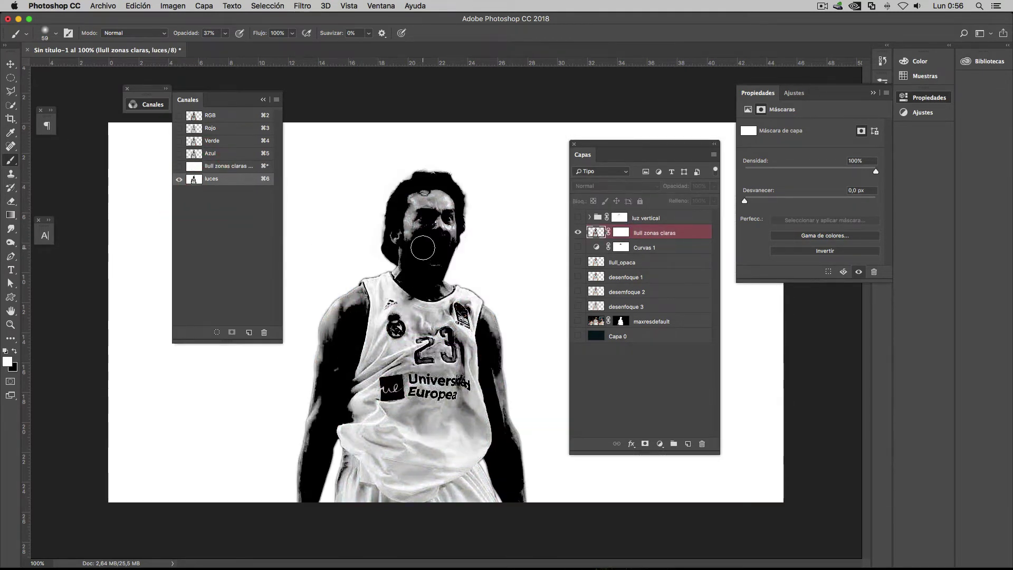
left_click(622, 233)
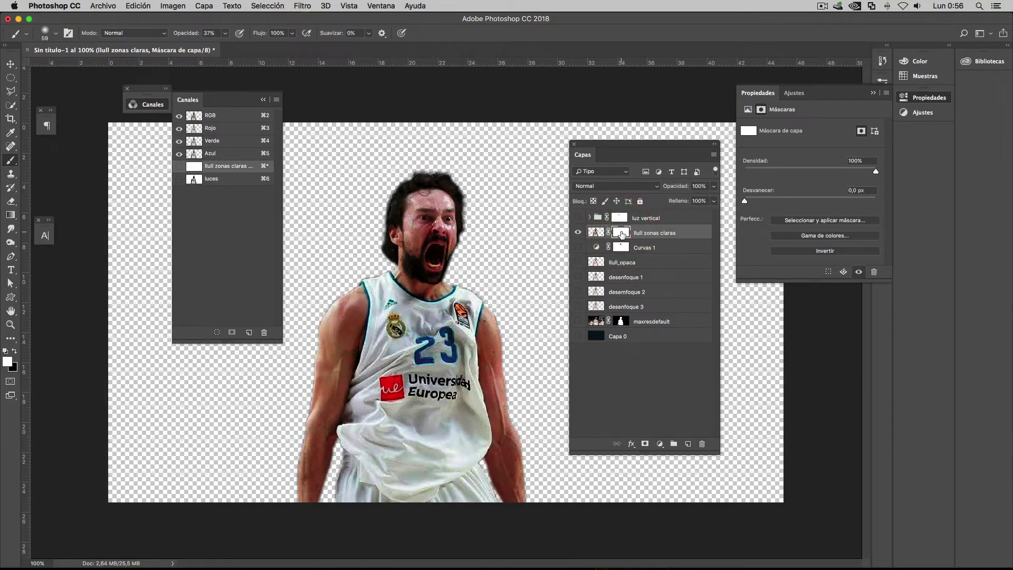
left_click(173, 5)
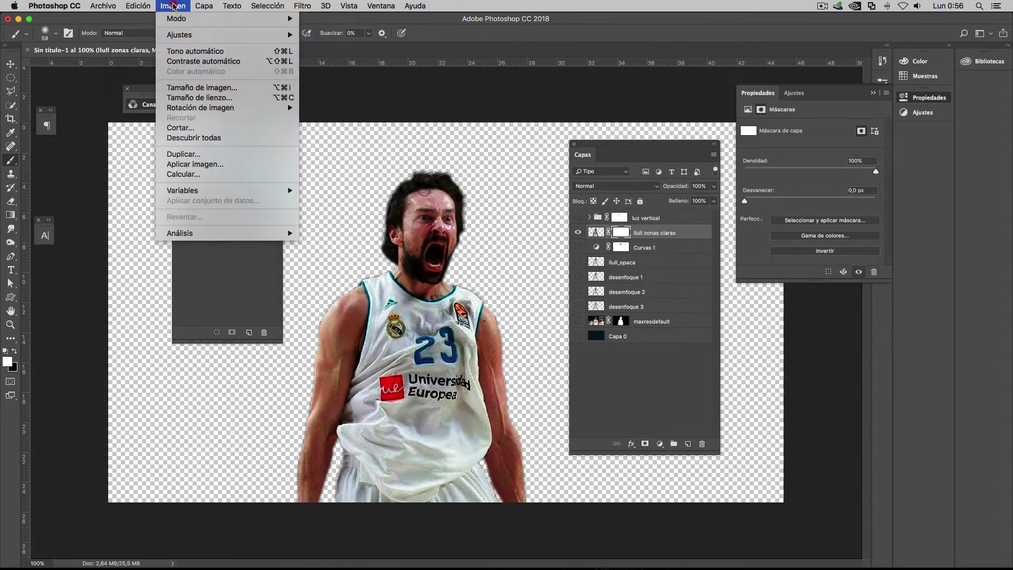
Step: Use Aplicar imagen with the luces channel as source to fill the llull zonas claras mask
left_click(209, 166)
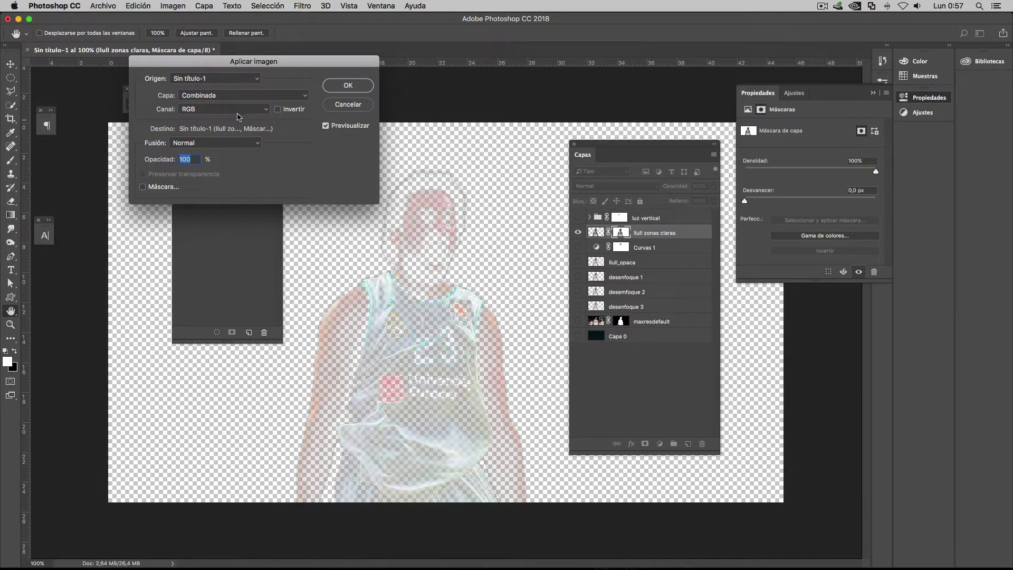
left_click_drag(209, 113, 214, 162)
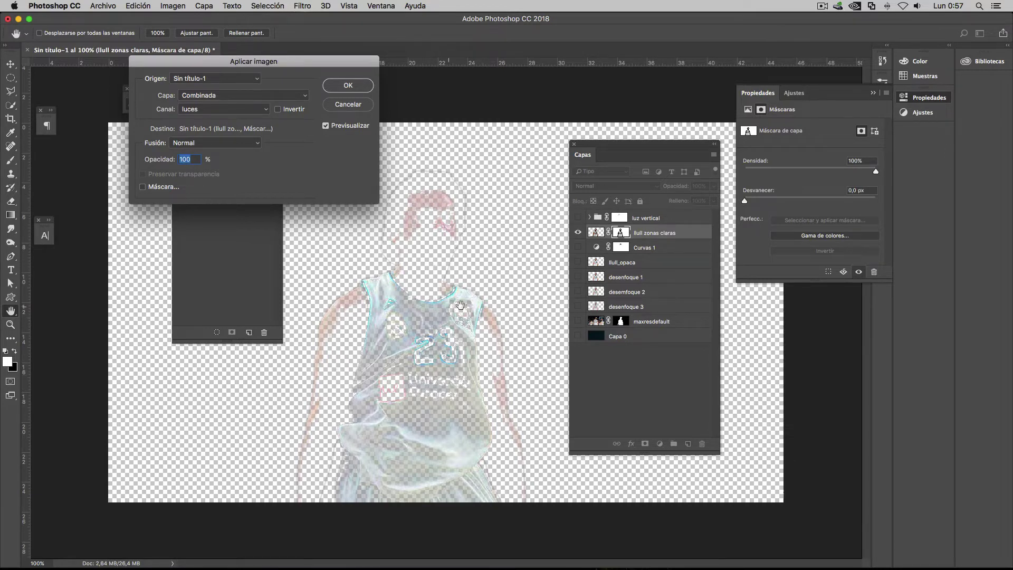
left_click(348, 86)
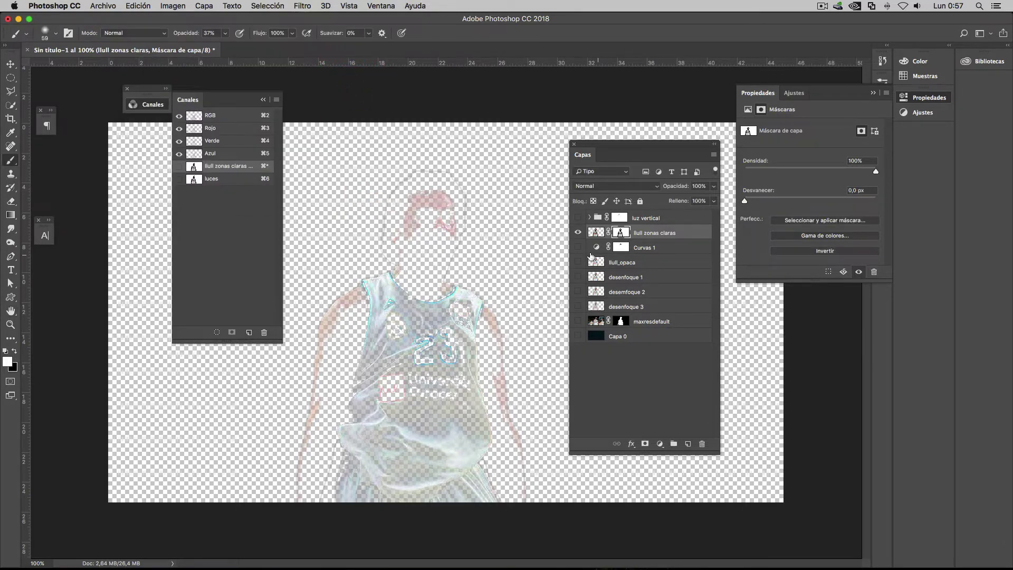
Step: Make llull_opaca, the desenfoque layers, Capa 0 and the luz vertical group visible again
left_click(578, 262)
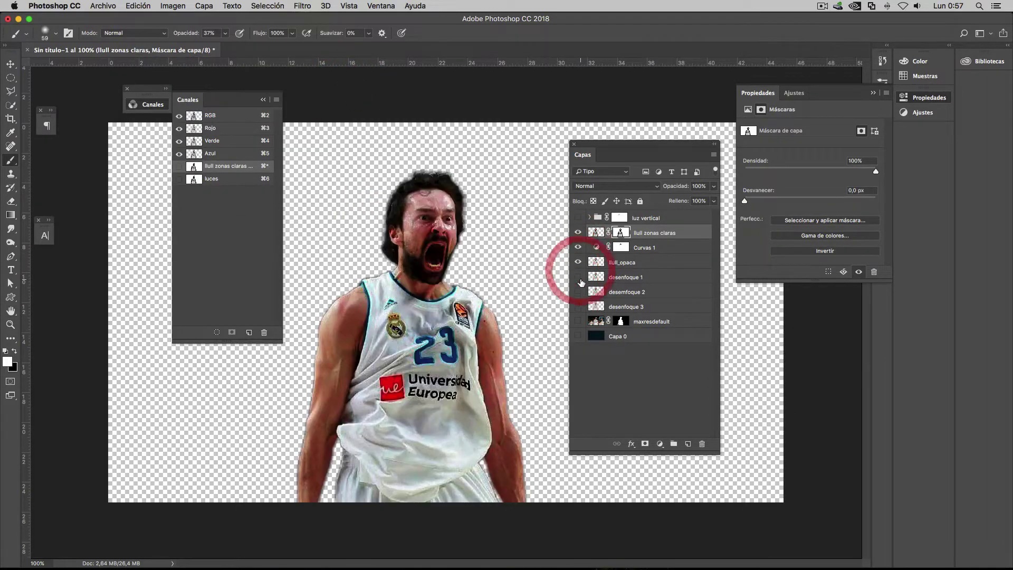
left_click(578, 291)
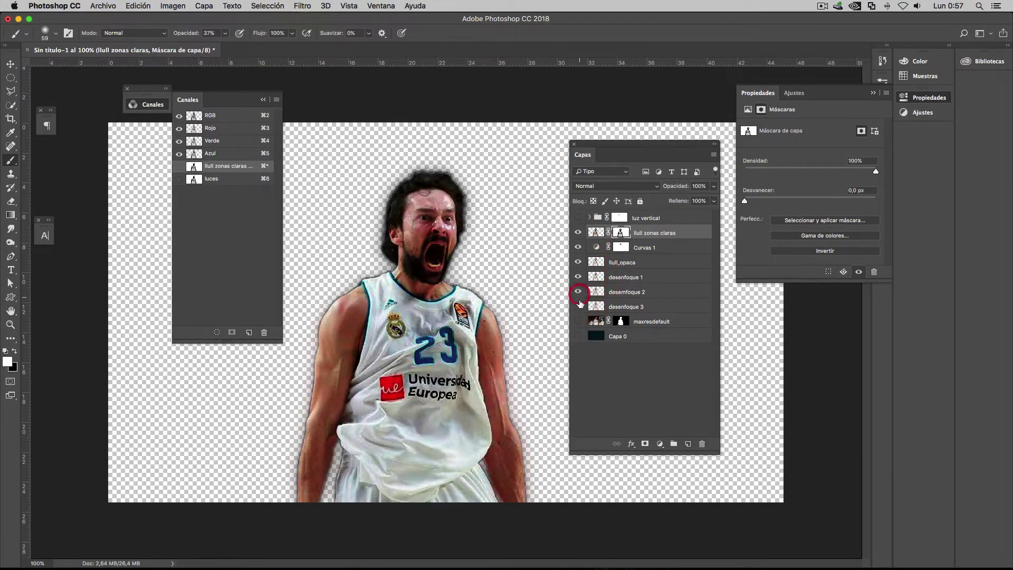
left_click(579, 336)
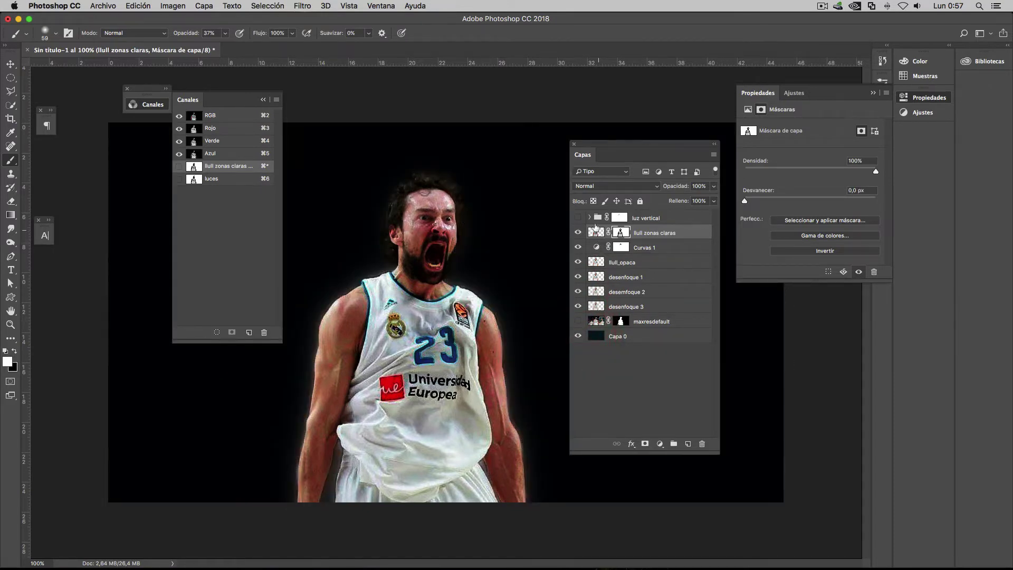
left_click(578, 217)
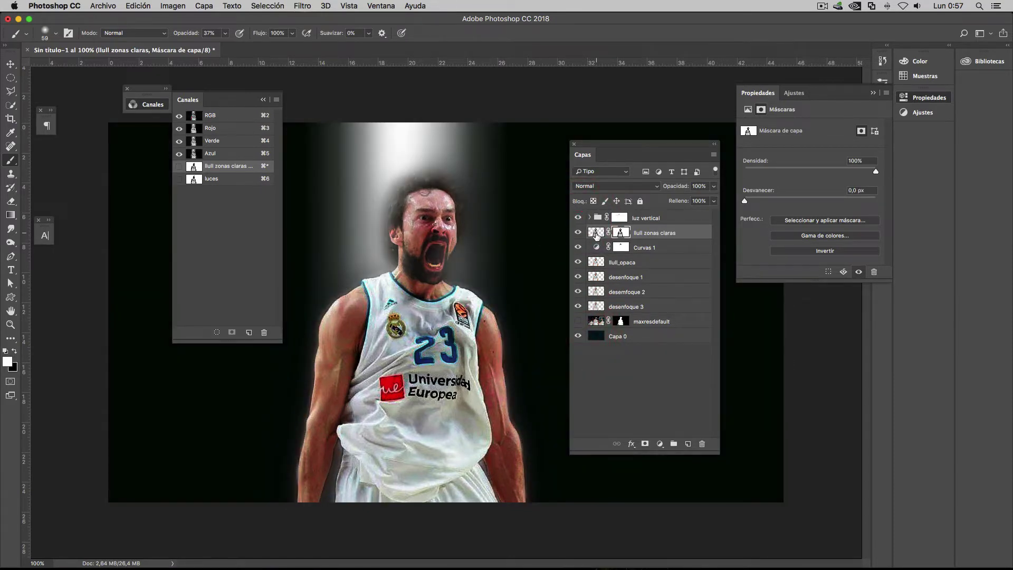
left_click(596, 233)
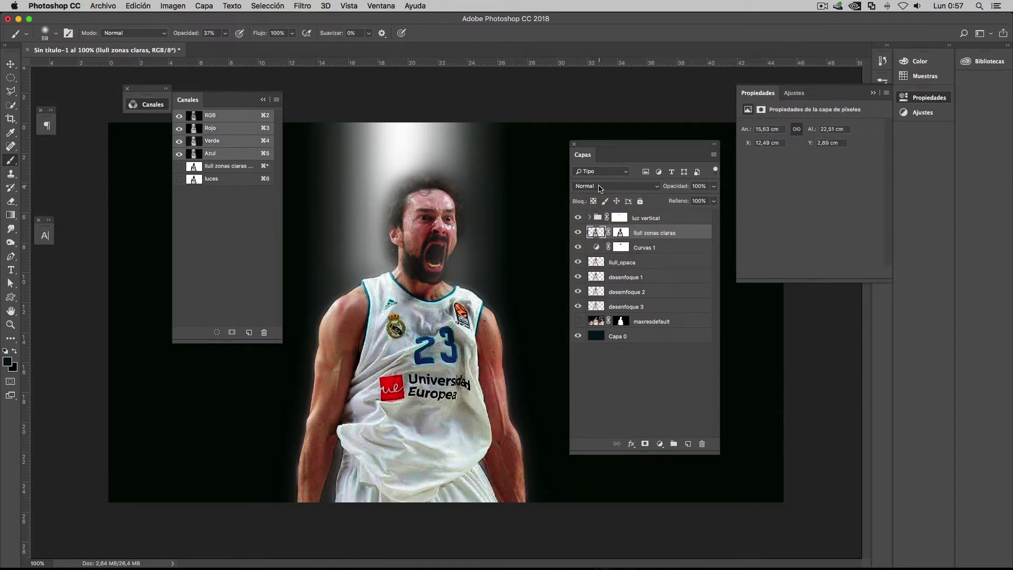
Step: Try Luz fuerte blending on llull zonas claras and toggle the layer to compare
left_click(599, 187)
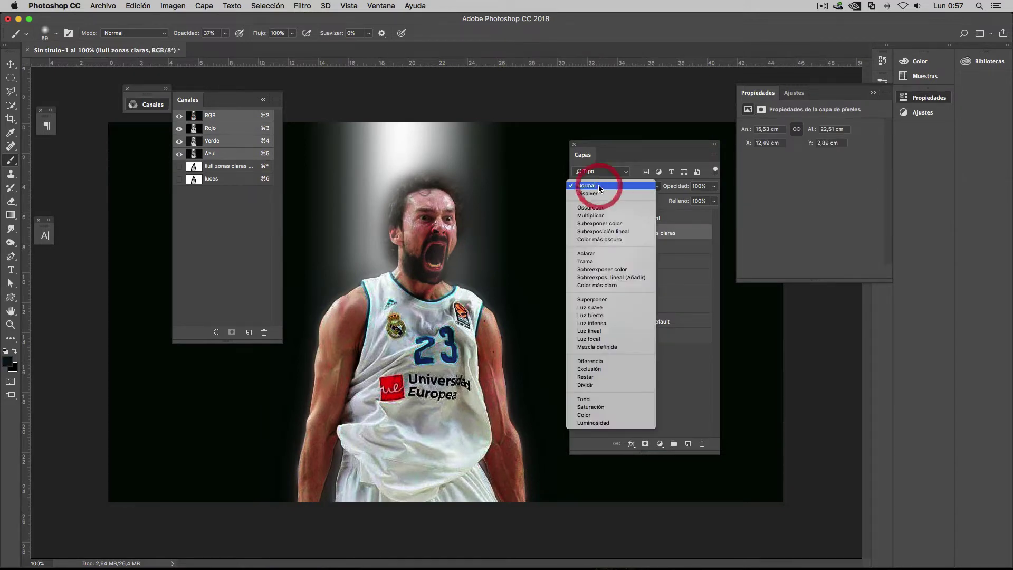
left_click(608, 315)
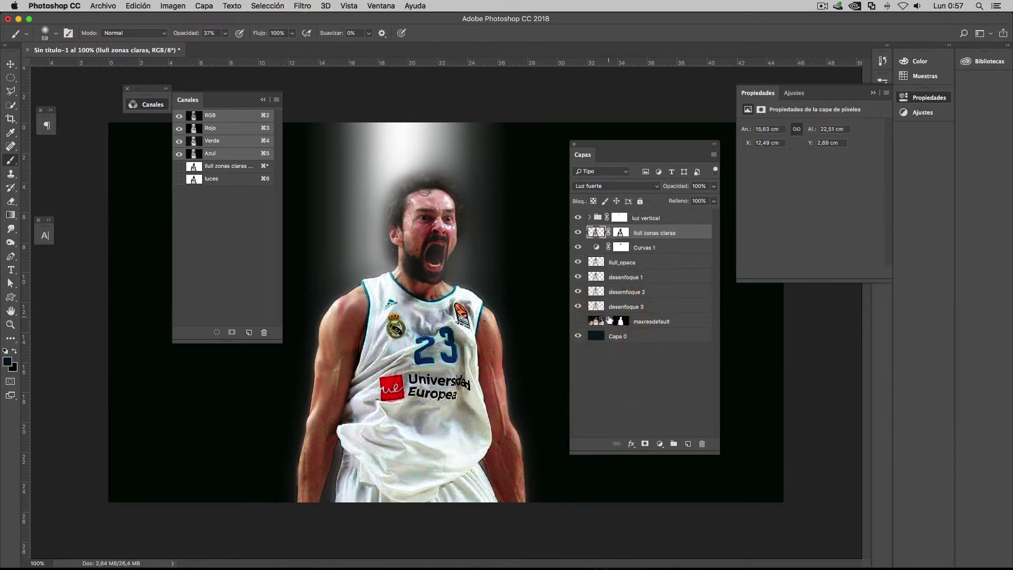
left_click(577, 232)
left_click(578, 233)
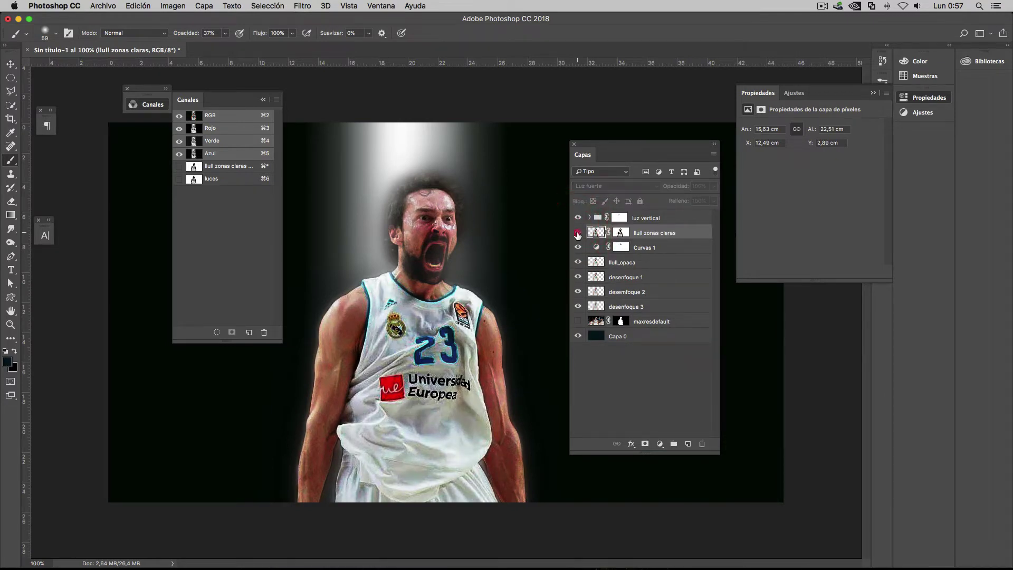
left_click(595, 233)
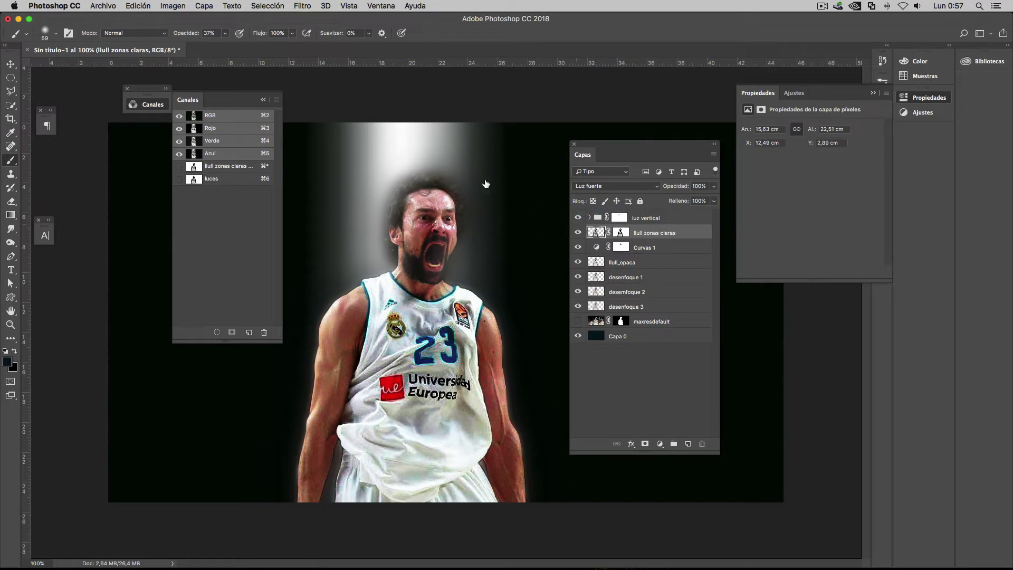
Step: Try Superponer blending on the layer, then settle on Multiplicar
left_click(174, 5)
mouse_move(179, 34)
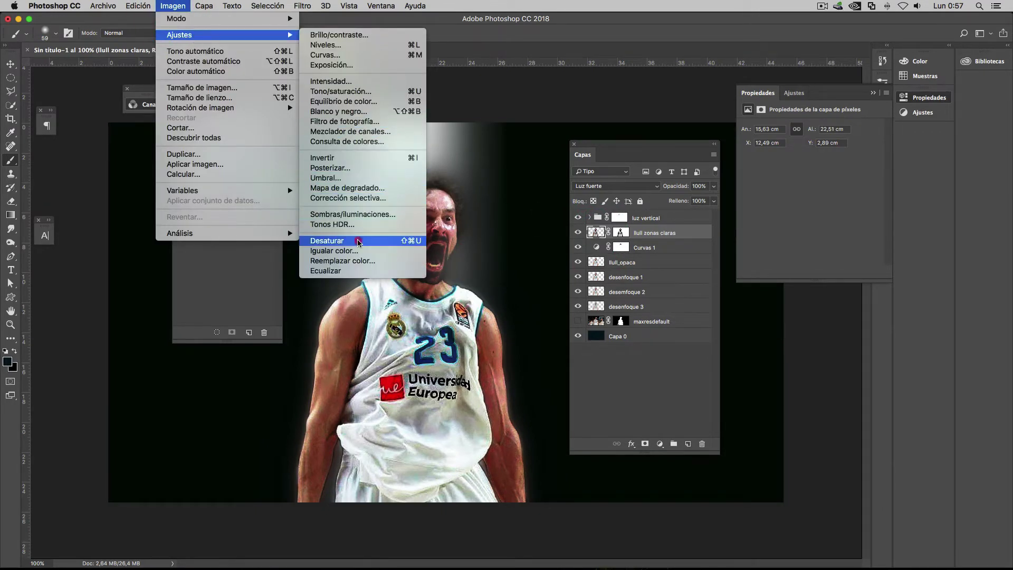
left_click(358, 241)
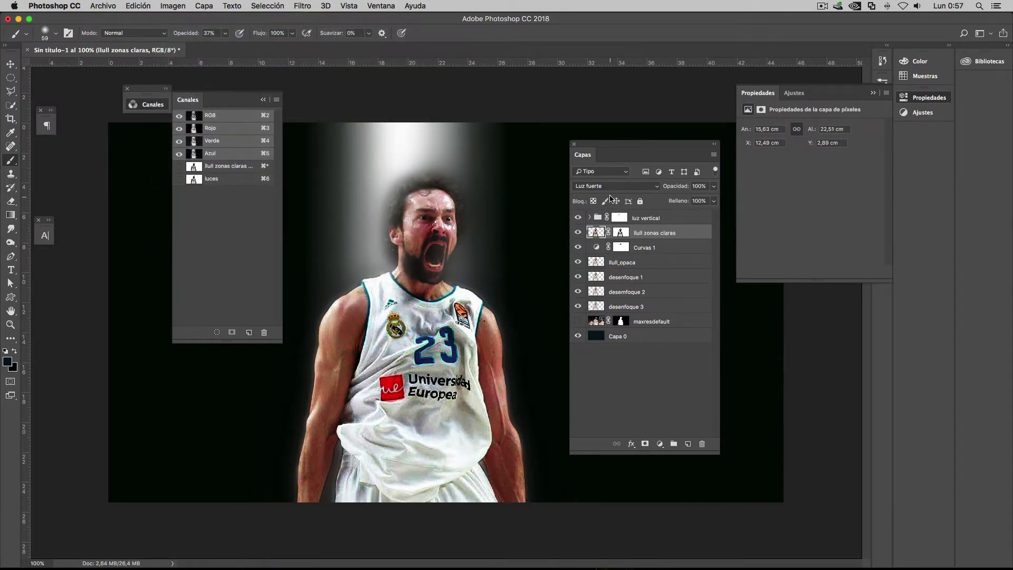
left_click(610, 186)
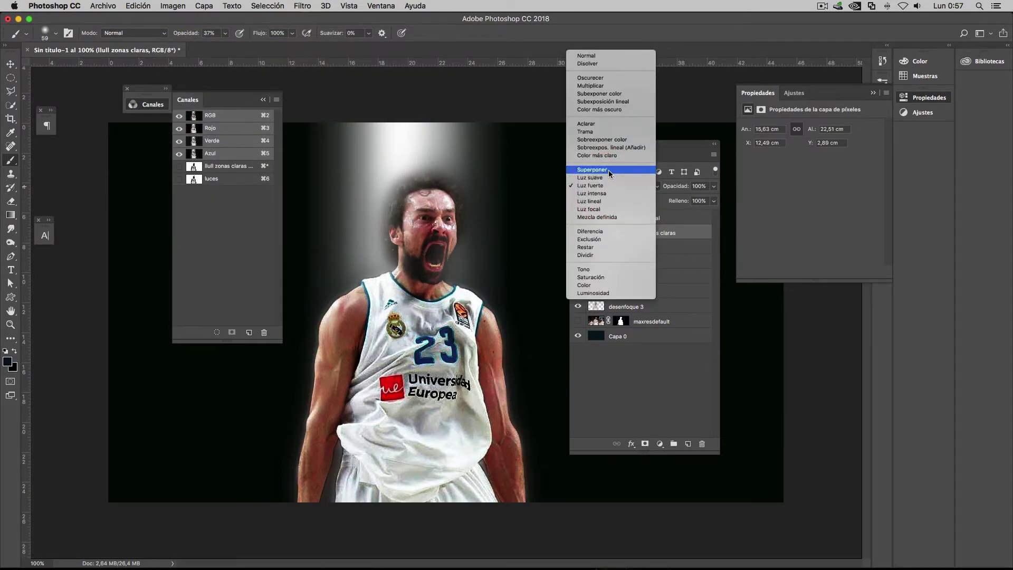
left_click(608, 170)
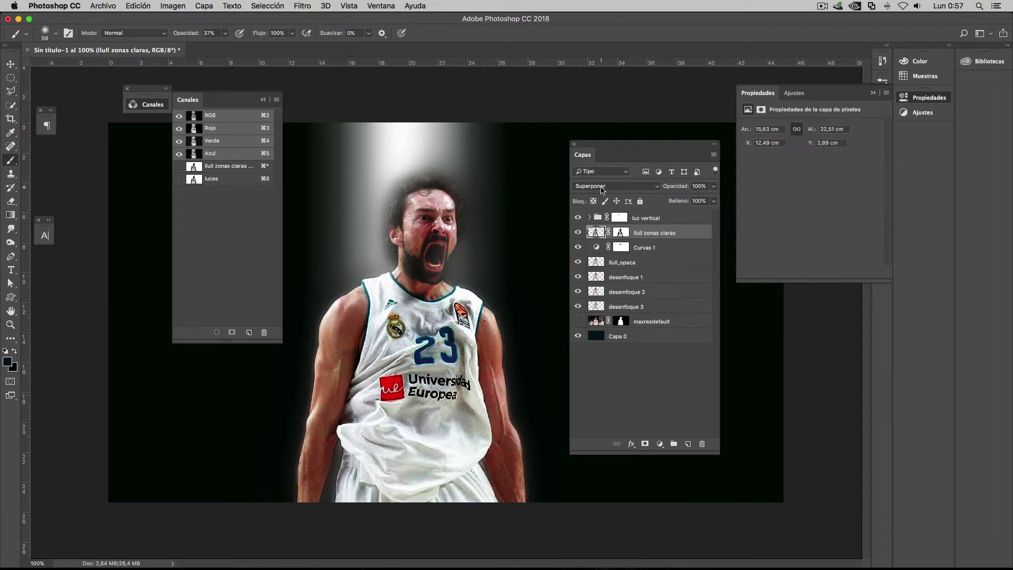
left_click(602, 188)
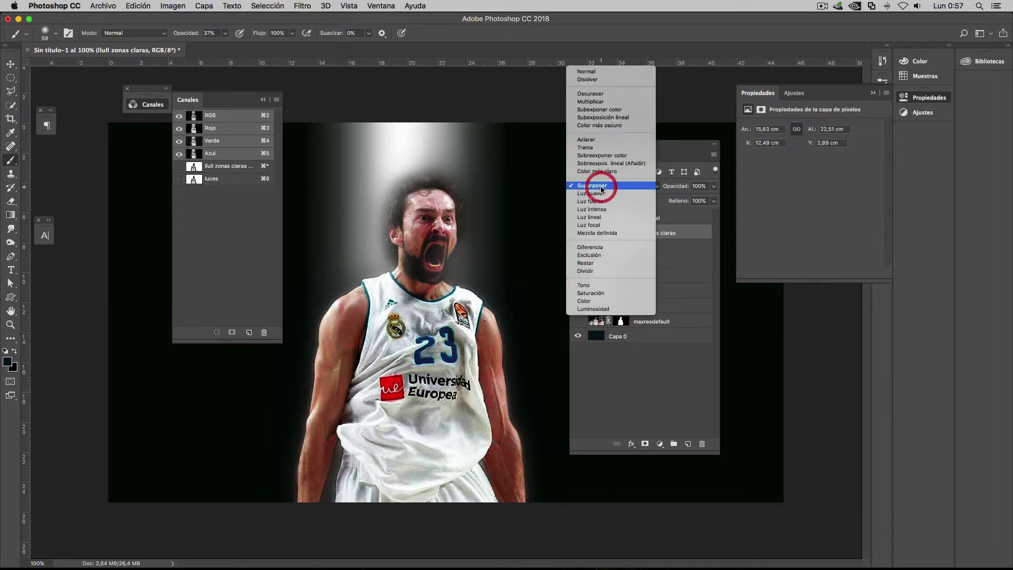
left_click(590, 102)
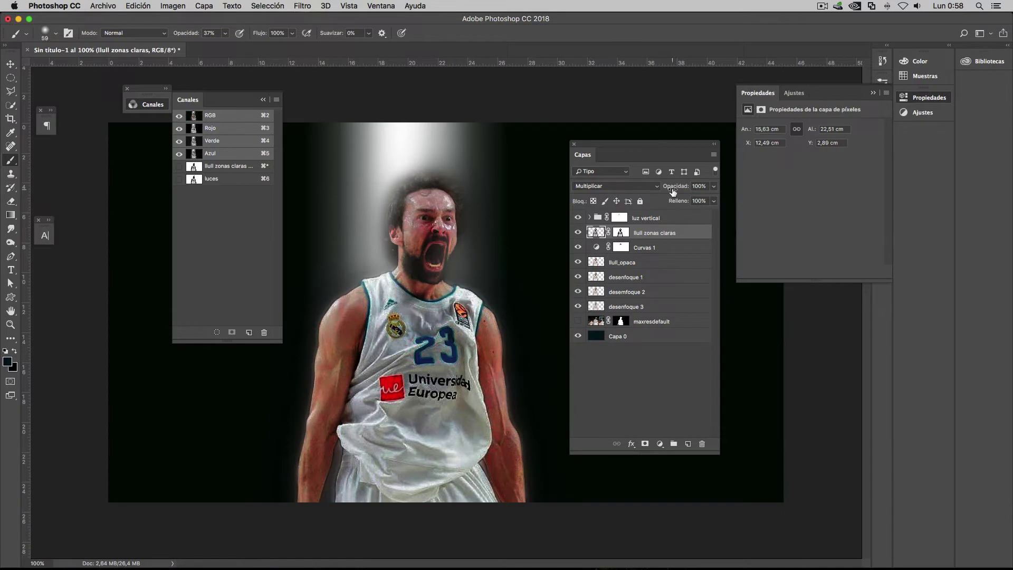
Step: Paint black on the llull zonas claras mask over the forehead and eye highlights
left_click(621, 233)
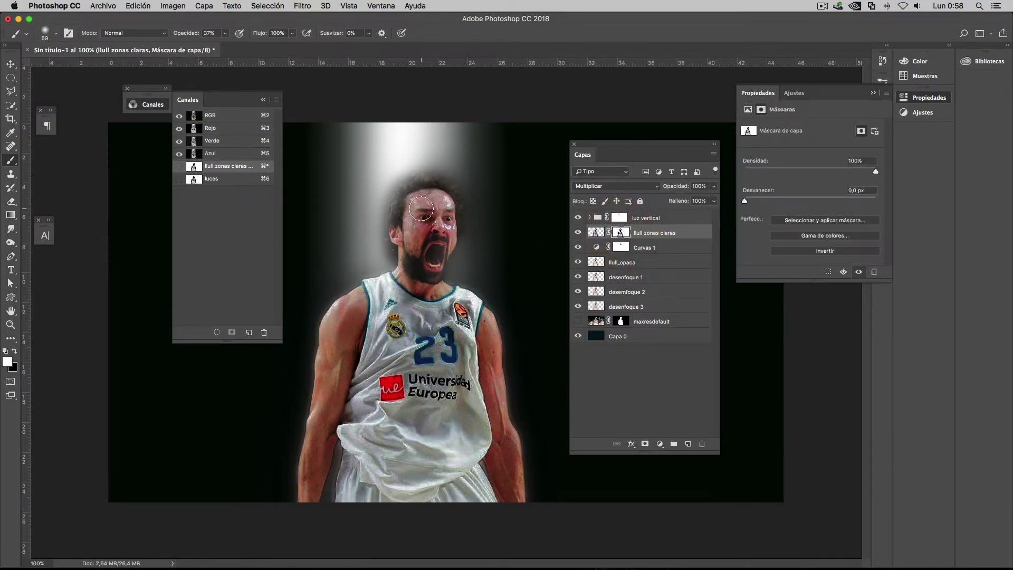
key("x")
left_click(436, 201)
mouse_move(436, 201)
left_mouse_down()
mouse_move(414, 237)
mouse_move(428, 203)
mouse_move(443, 227)
mouse_move(420, 228)
left_mouse_up()
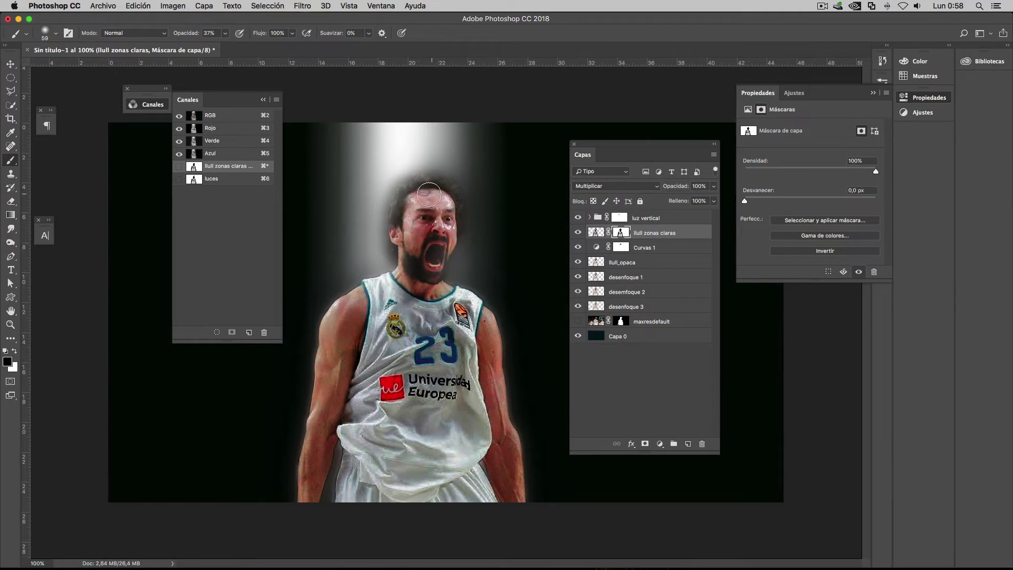
left_click_drag(412, 216, 440, 209)
left_click(658, 233)
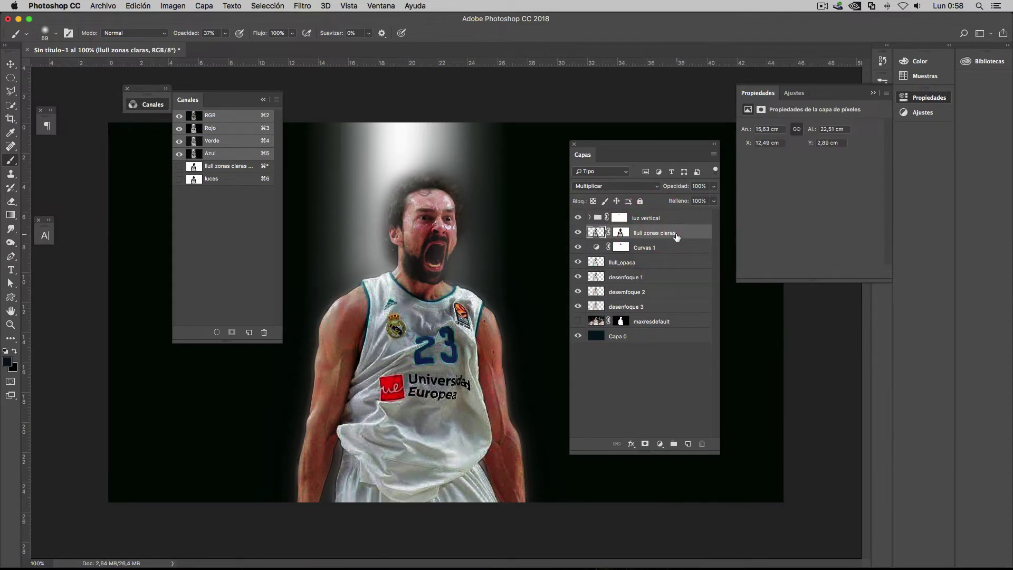
Step: Duplicate llull zonas claras, set the copy to Luz suave, and toggle it to compare
key("super+j")
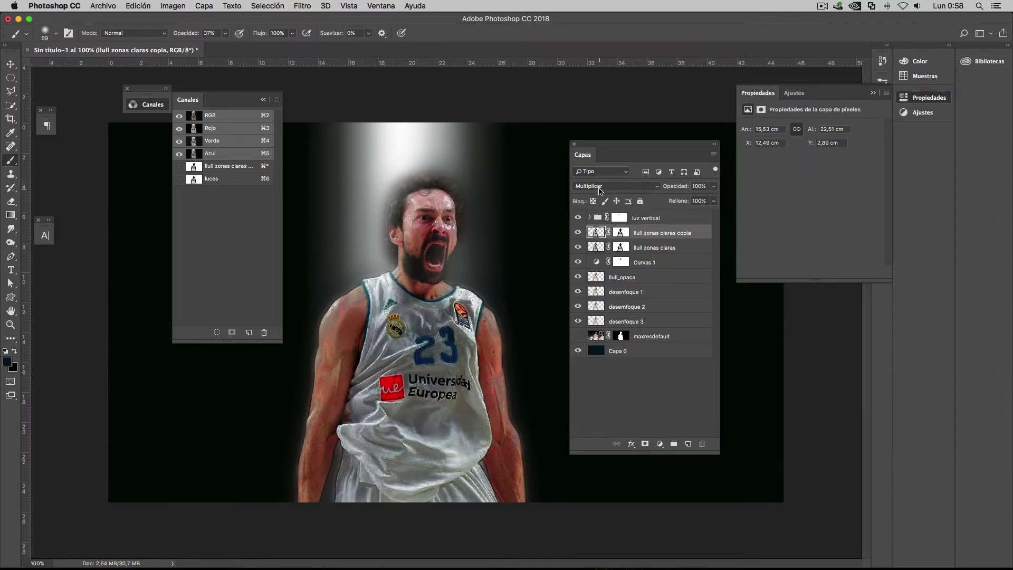
left_click(599, 188)
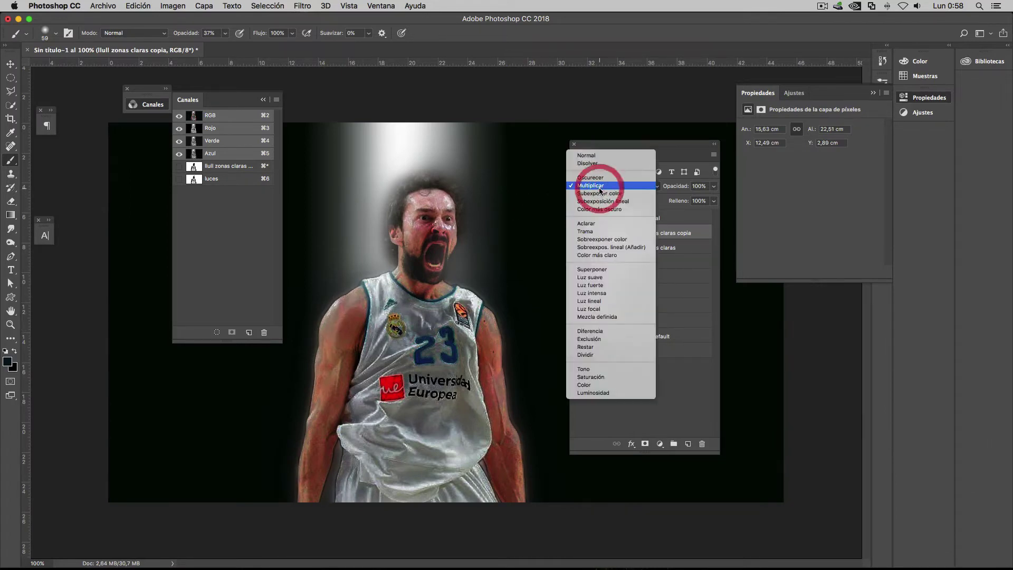
left_click(604, 277)
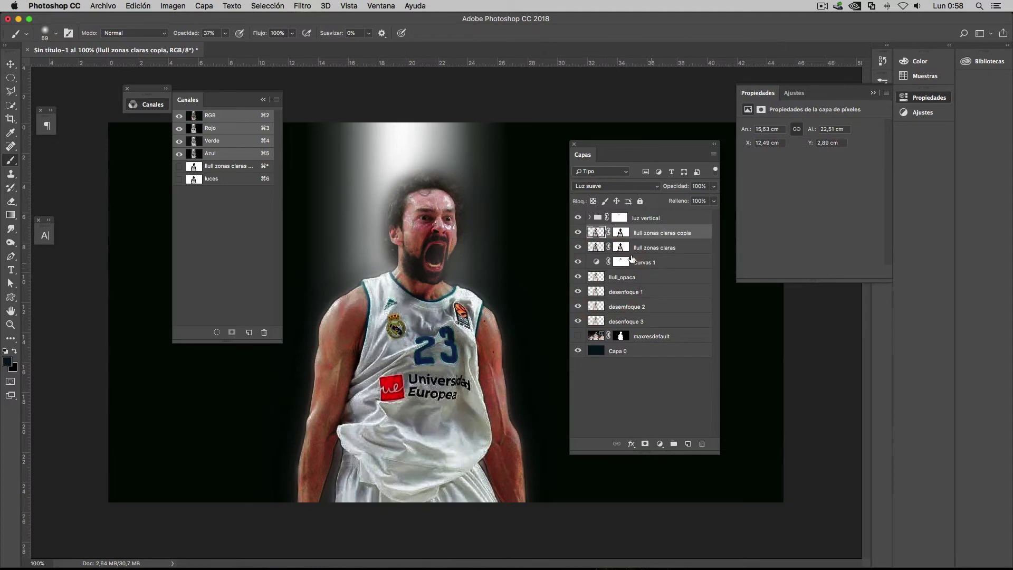
left_click(578, 232)
left_click(578, 232)
left_click(579, 247)
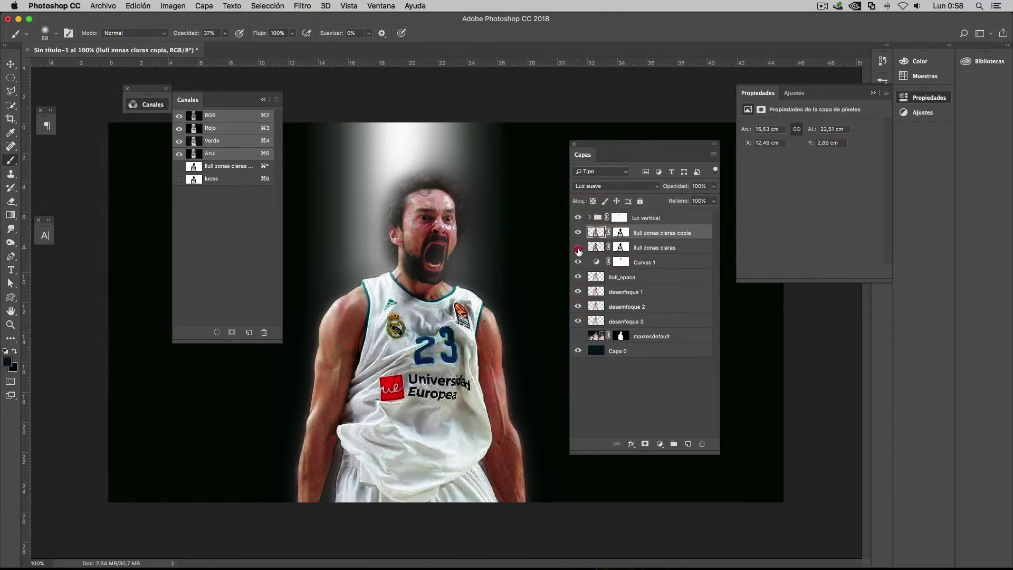
Step: Rename the copied layer to remove 'copia' from its name
double_click(655, 234)
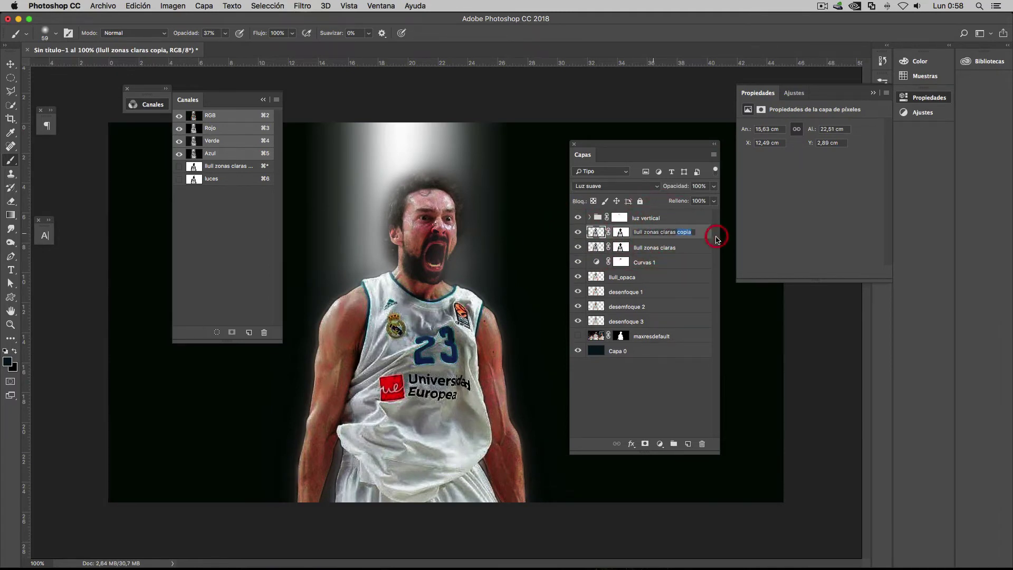
key("BackSpace")
key("Return")
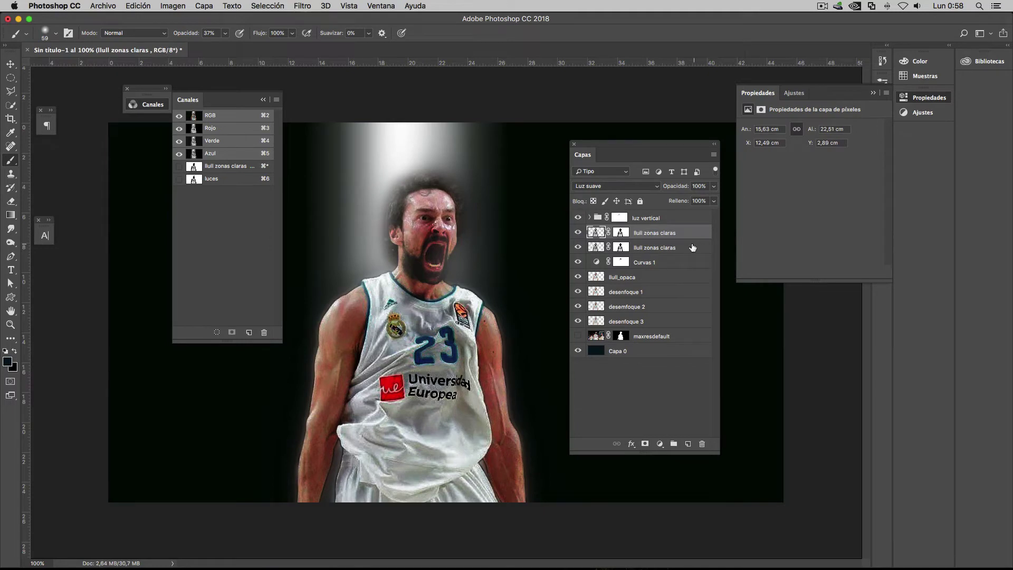
Step: Group the two llull zonas claras layers into a group named 'Llull zonas claras'
left_click(681, 246, "super")
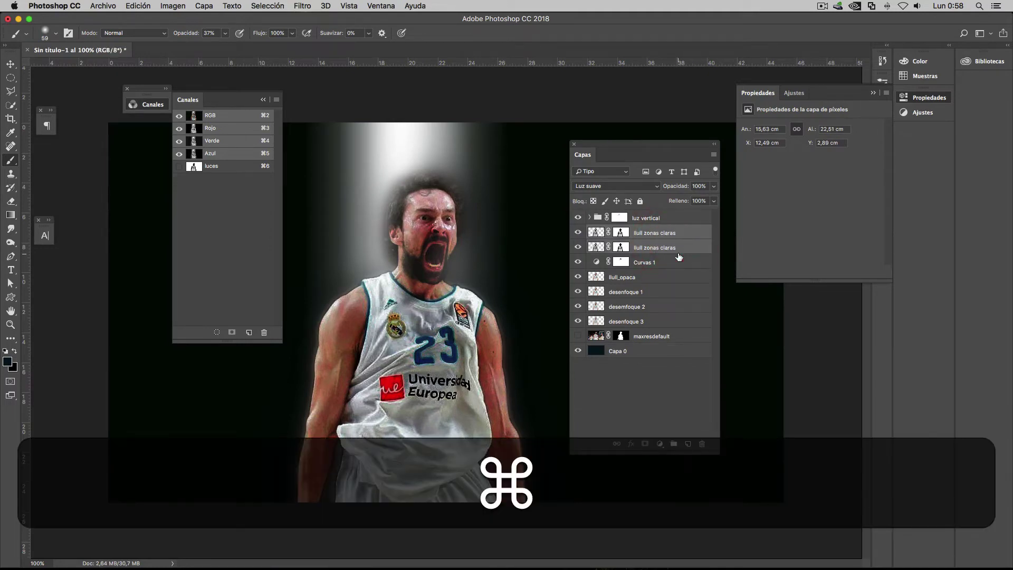
key("super+g")
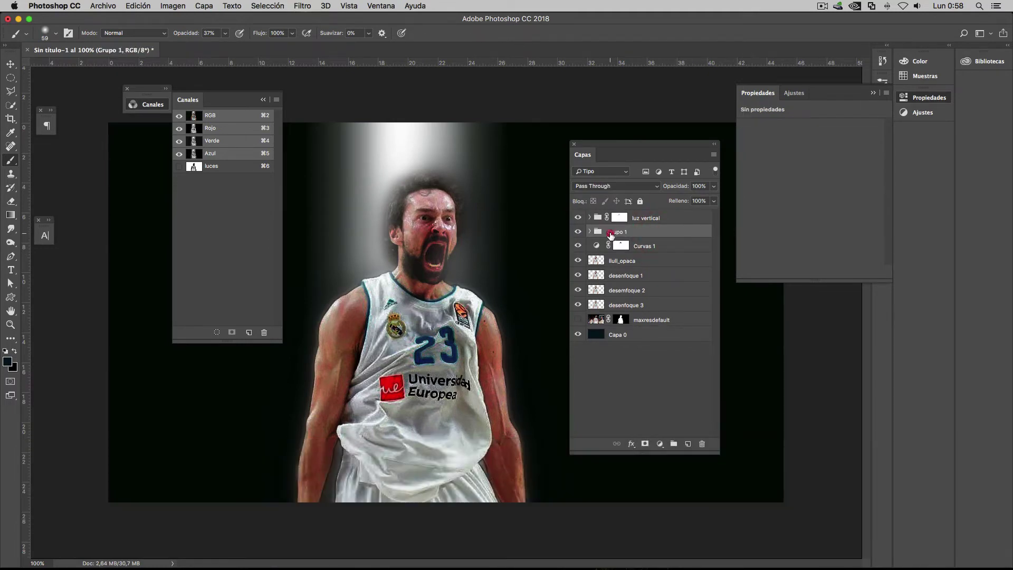
double_click(613, 232)
type("L")
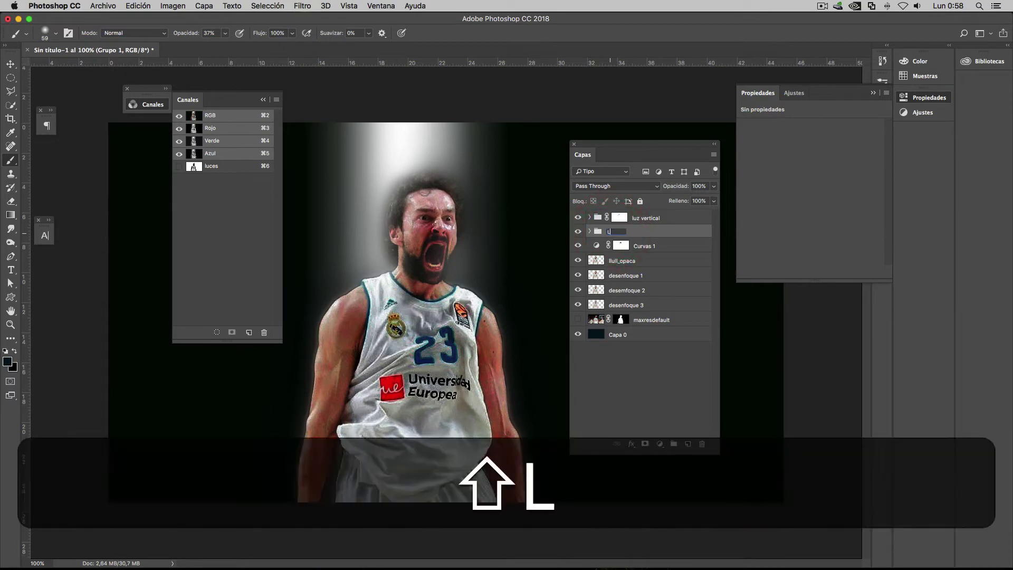
type("lull zonas claras")
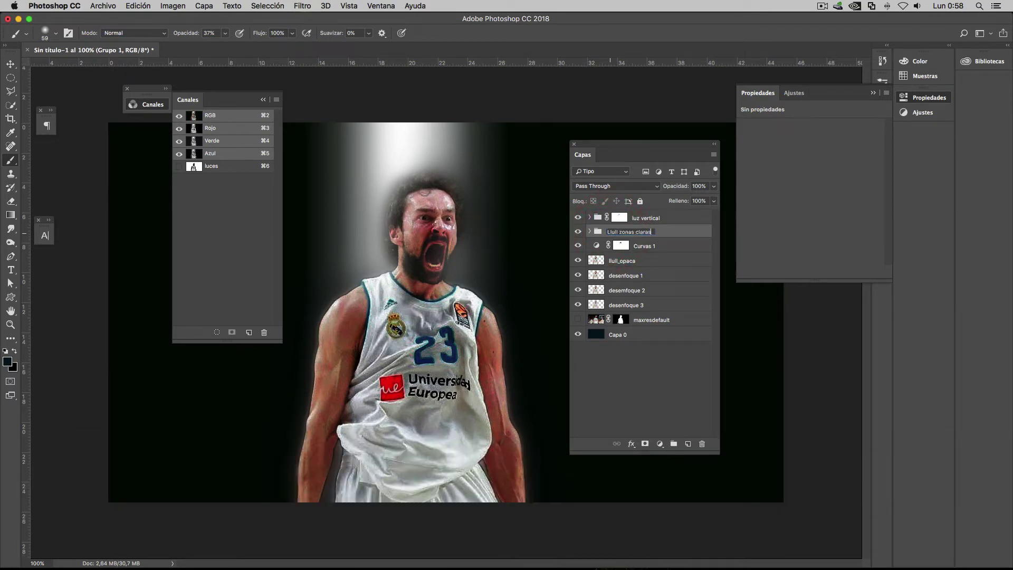
key("Return")
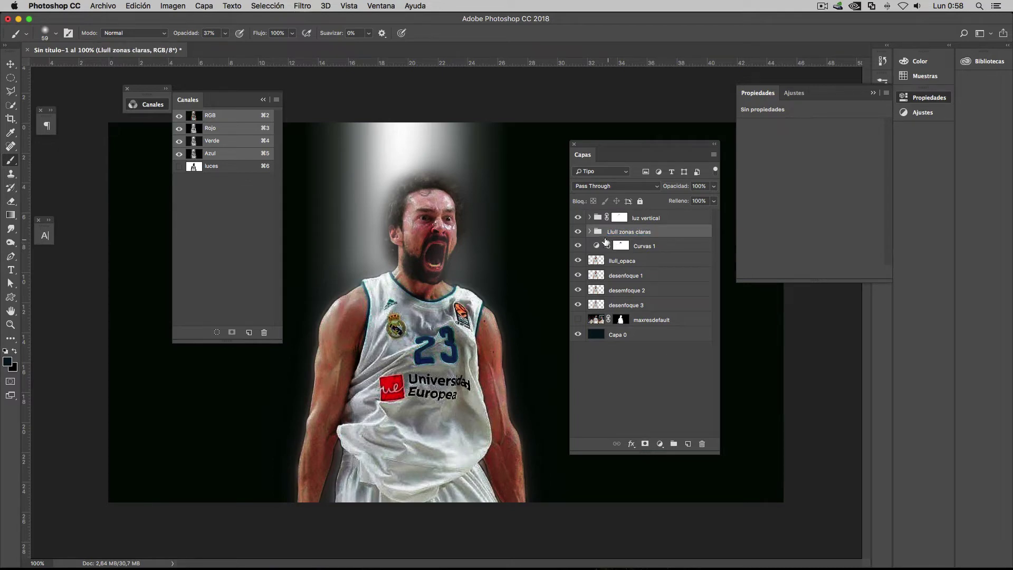
left_click(590, 234)
Step: Duplicate a llull zonas claras layer, move the copy above the group, and delete its mask
left_click(604, 246)
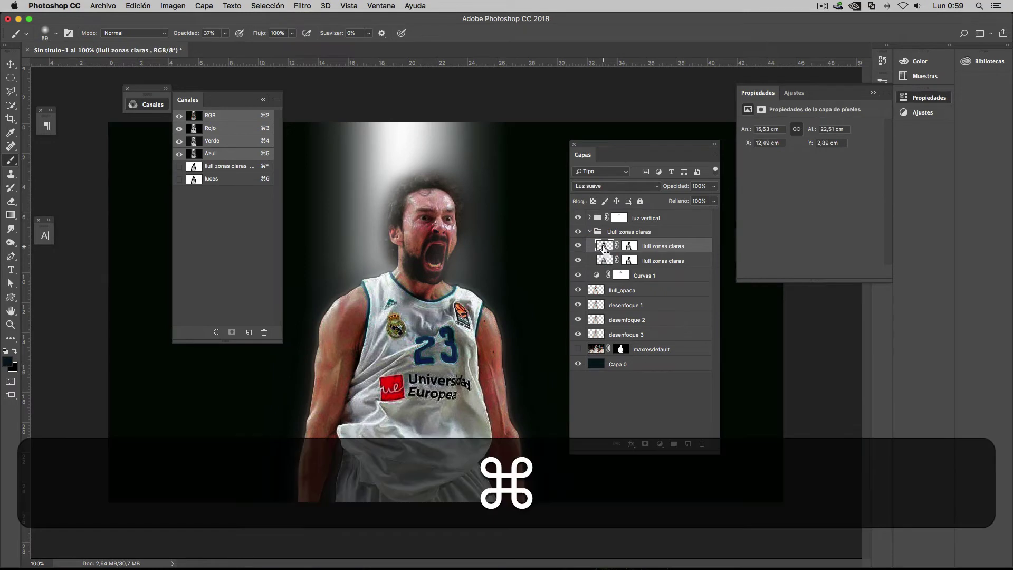
key("ctrl+j")
mouse_move(603, 246)
left_mouse_down()
mouse_move(606, 227)
mouse_move(700, 402)
mouse_move(712, 441)
mouse_move(701, 444)
left_mouse_up()
left_click(590, 246)
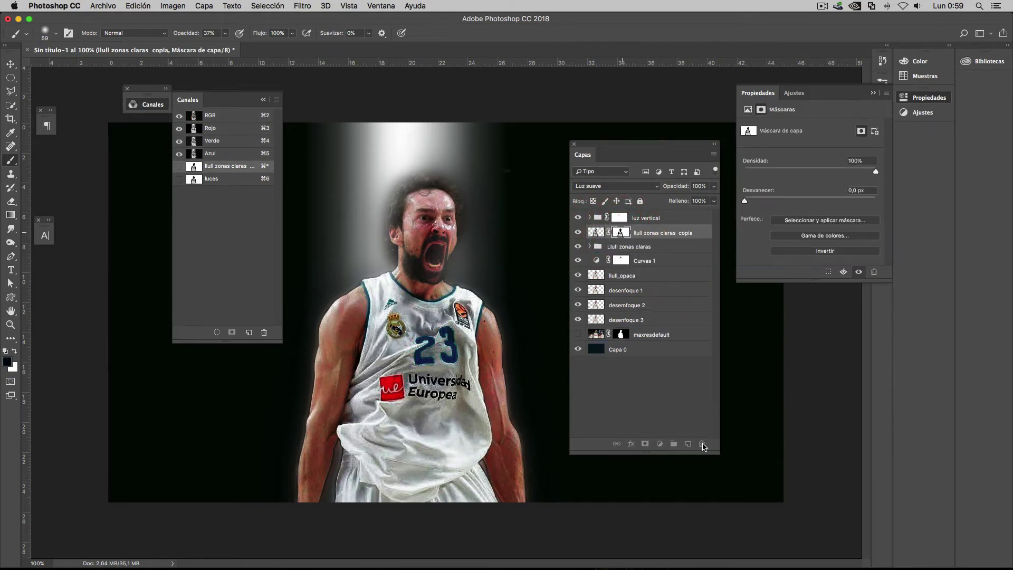
left_click(466, 196)
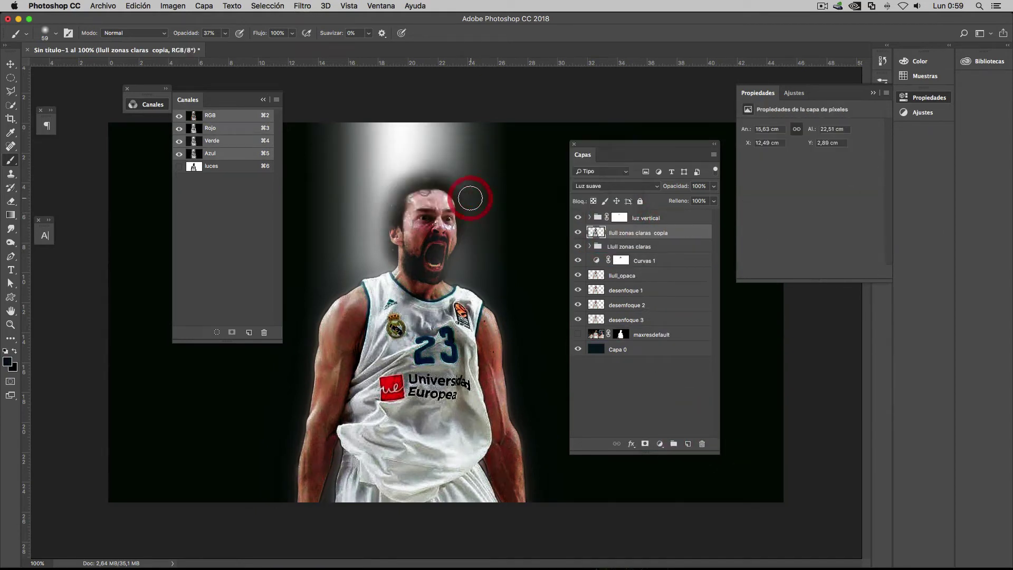
left_click(596, 235)
Step: Duplicate the Azul channel as a new channel named 'medios tonos'
left_click(224, 155)
right_click(237, 155)
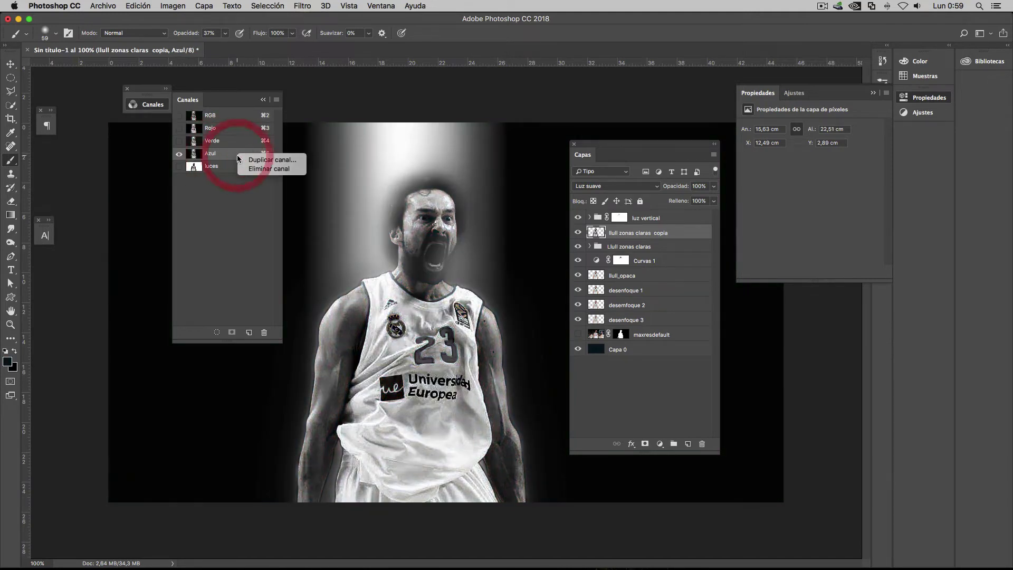
left_click(250, 160)
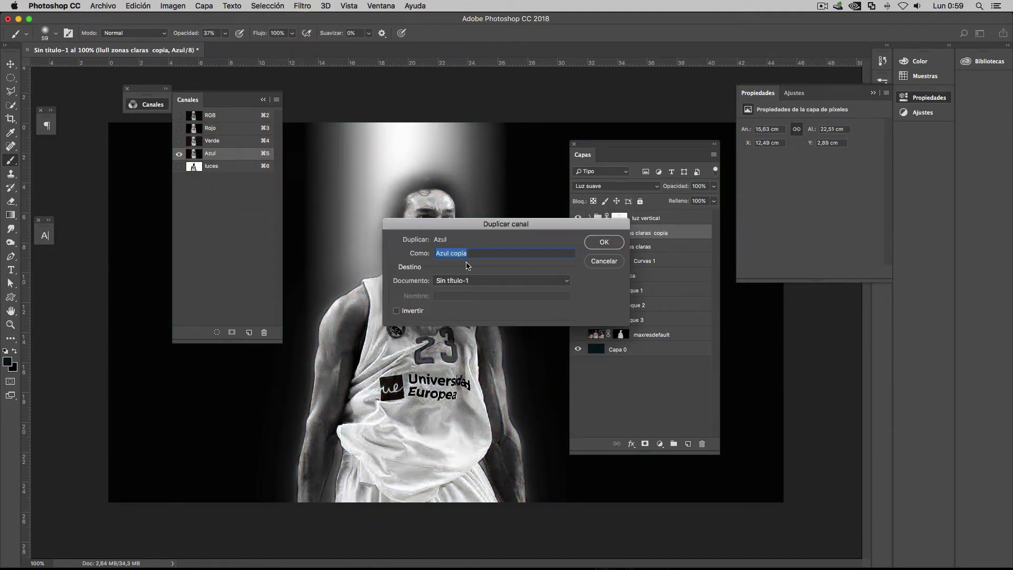
type("medios tonos")
left_click(602, 243)
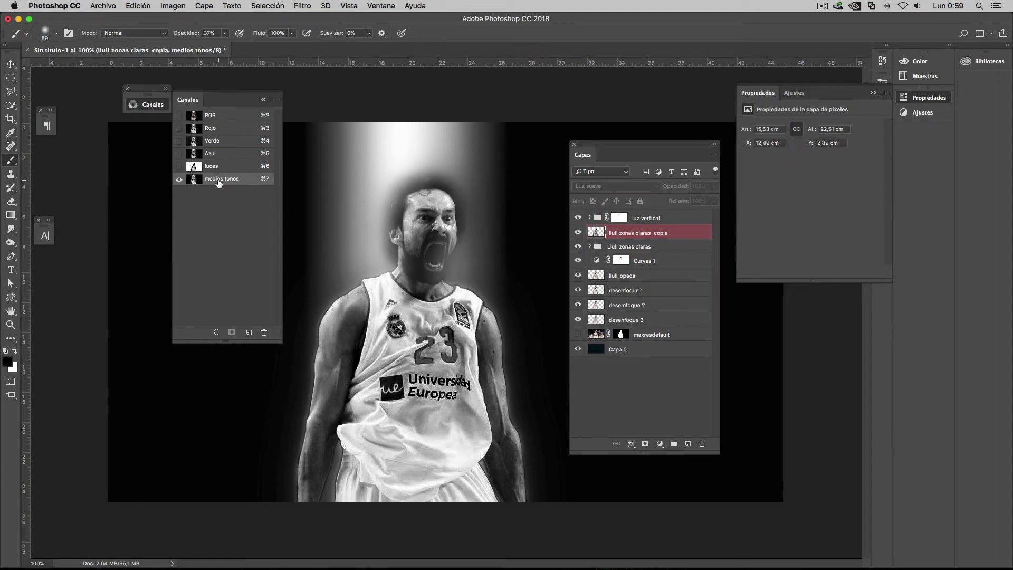
Step: Darken the medios tonos channel's shadows and midtones with Levels
key("ctrl+l")
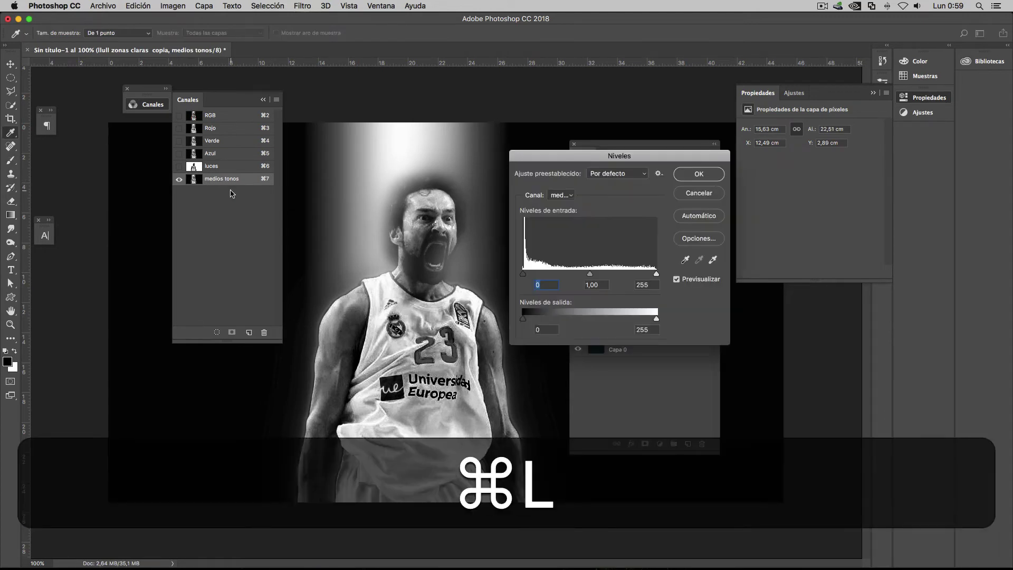
left_click_drag(523, 275, 551, 278)
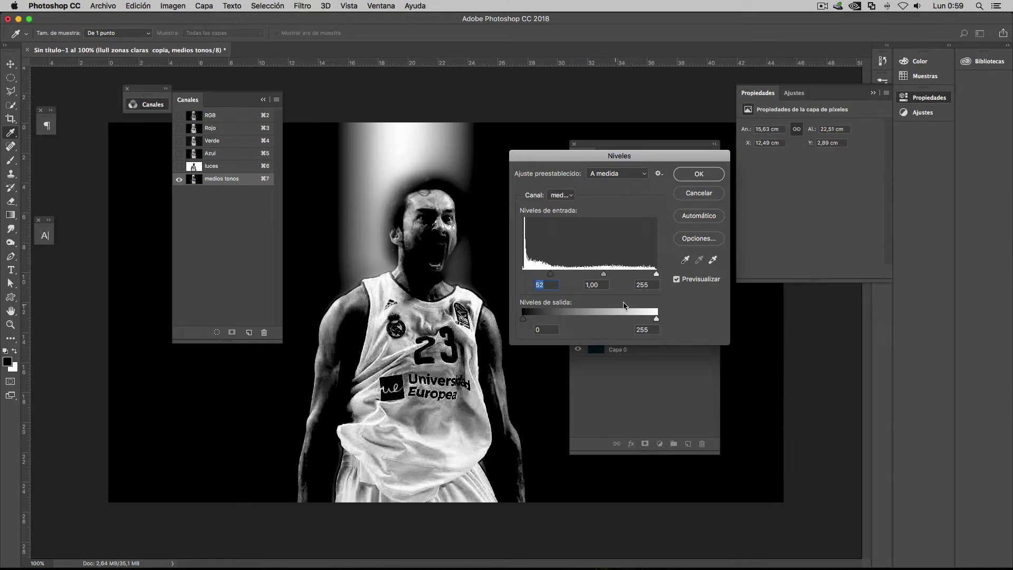
left_click_drag(604, 277, 621, 275)
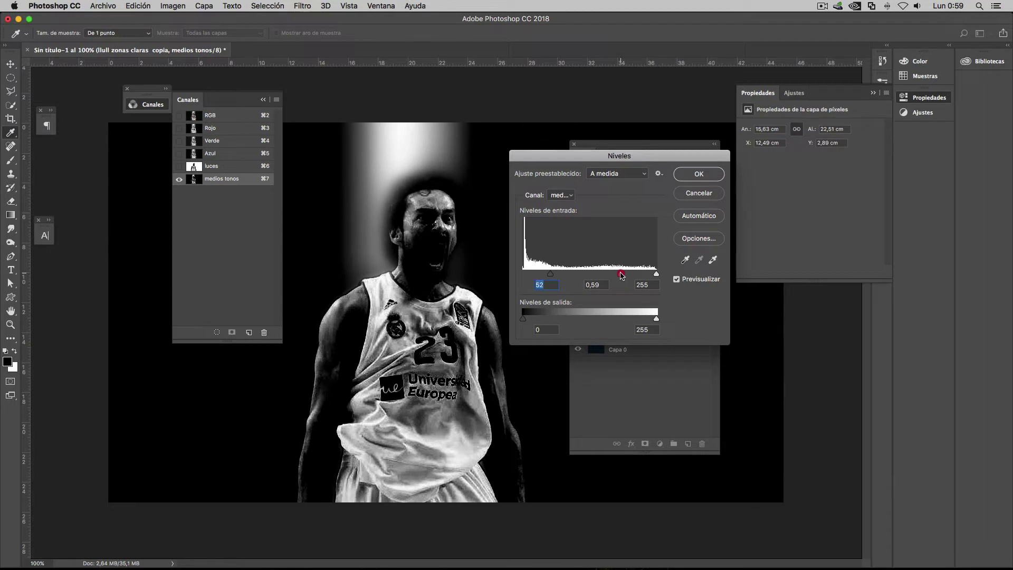
left_click(619, 275)
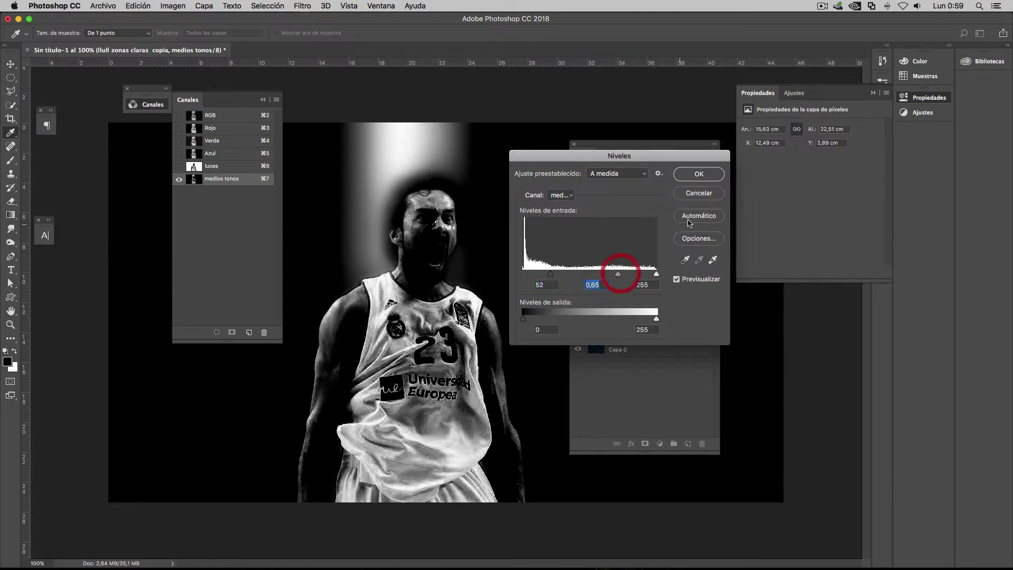
left_click(690, 175)
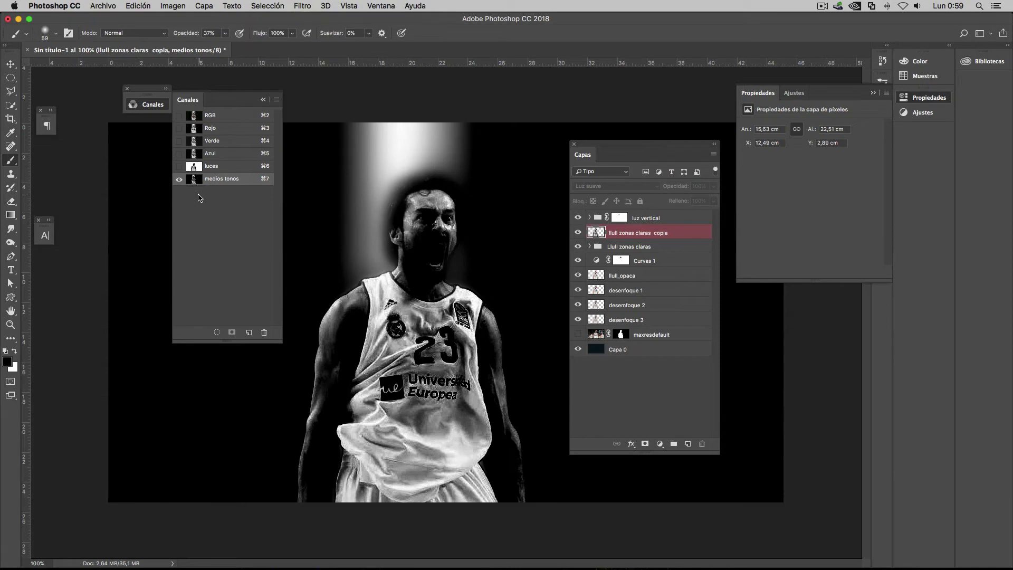
Step: Invert medios tonos, darken it over the chest and left shoulder, and mask llull zonas claras copia
key("super")
key("super+i")
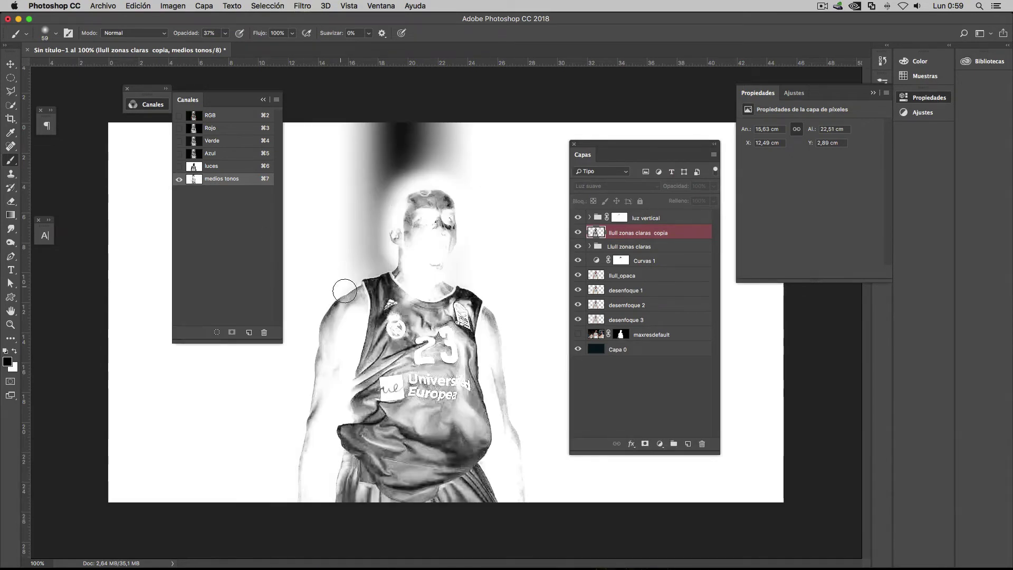
left_click_drag(446, 312, 430, 372)
mouse_move(345, 309)
left_mouse_down()
mouse_move(343, 339)
mouse_move(361, 345)
left_mouse_up()
left_click(644, 443)
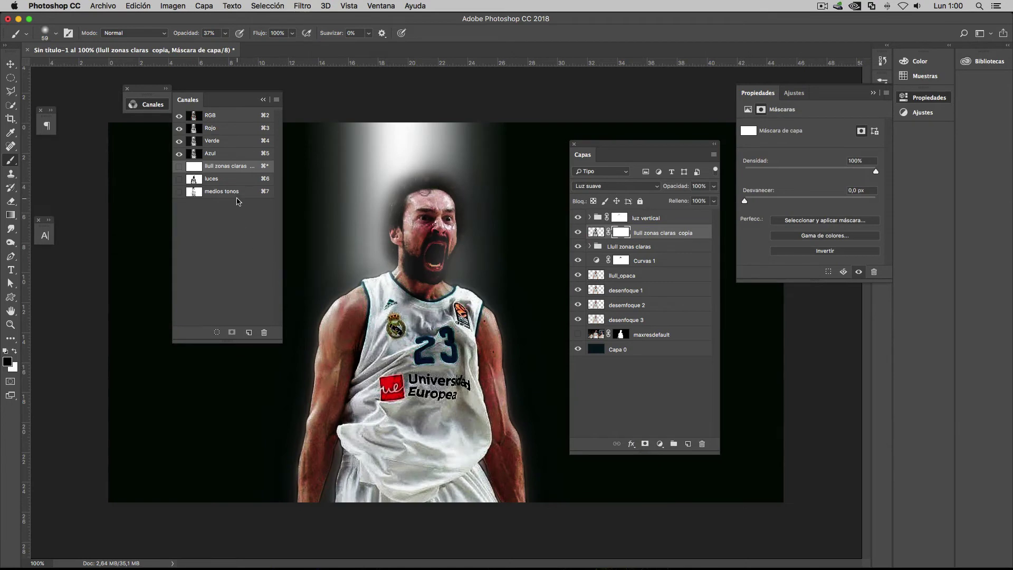
Step: Apply Image with the medios tonos channel as source into the llull zonas claras copia mask
left_click(174, 7)
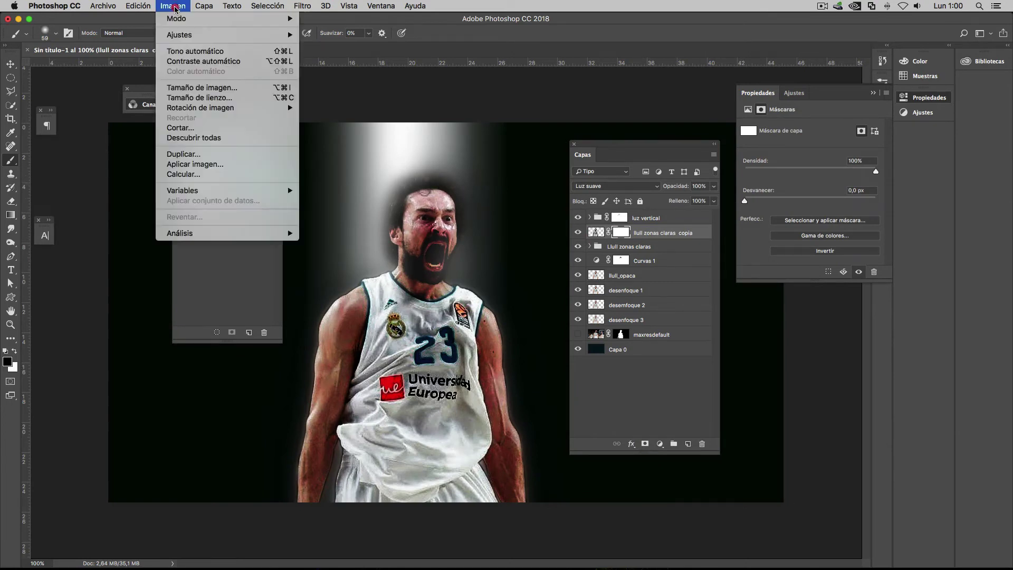
left_click(207, 165)
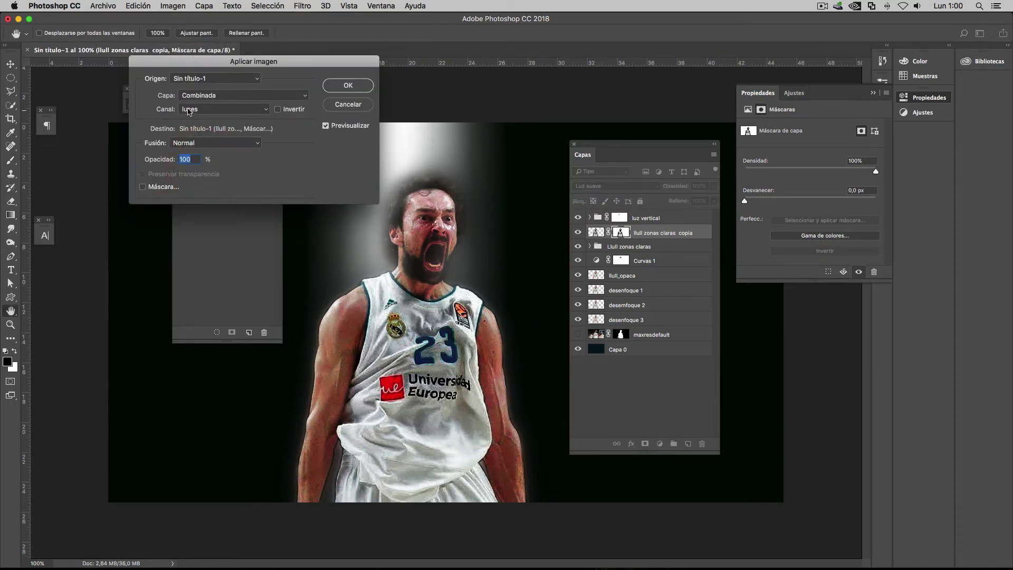
left_click(191, 110)
left_click(194, 120)
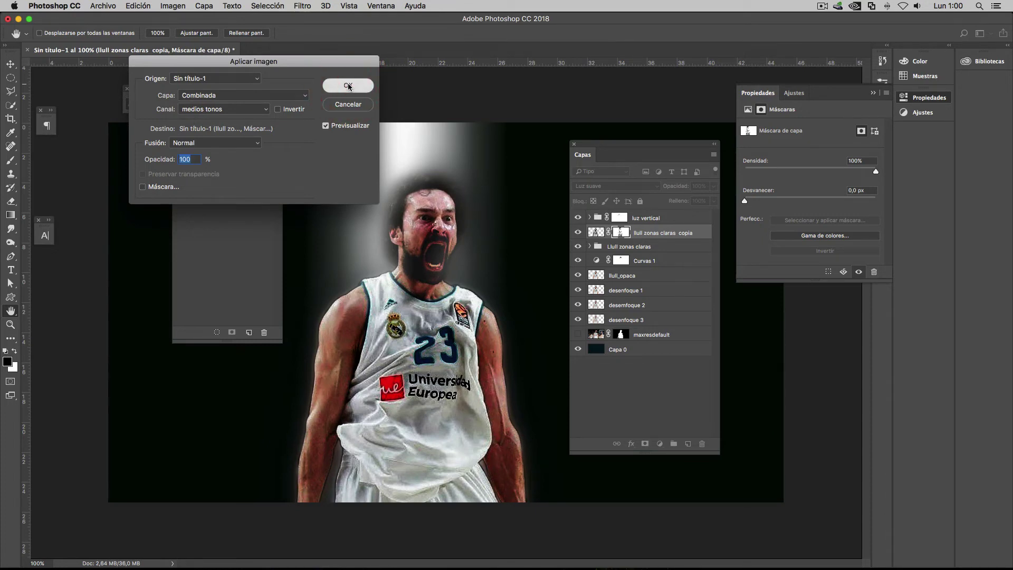
left_click(347, 86)
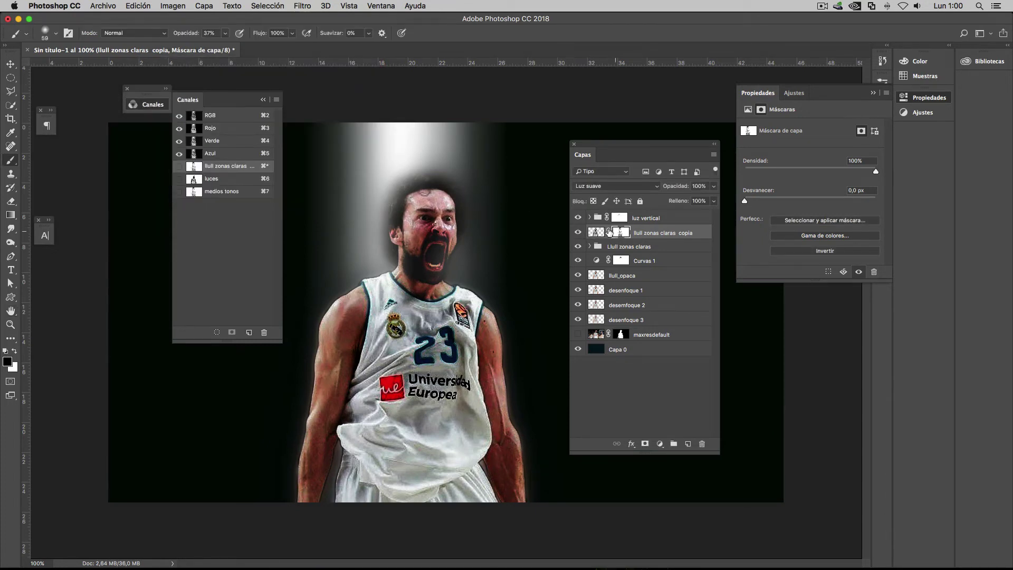
Step: Toggle the masked layer to compare, duplicate it, and rename the copy 'llull zonas medios tonos'
left_click(578, 233)
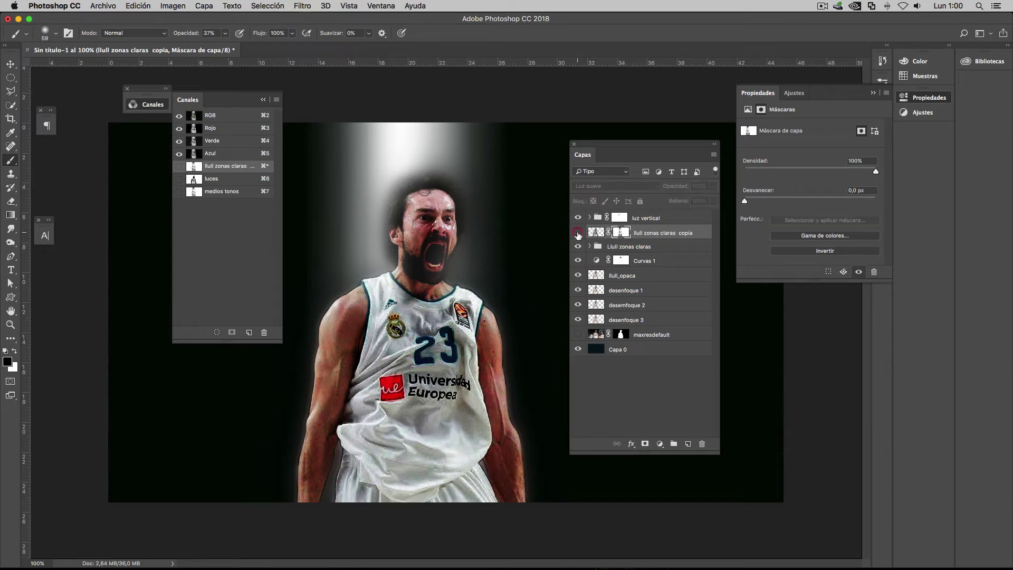
left_click(578, 233)
left_click(579, 233)
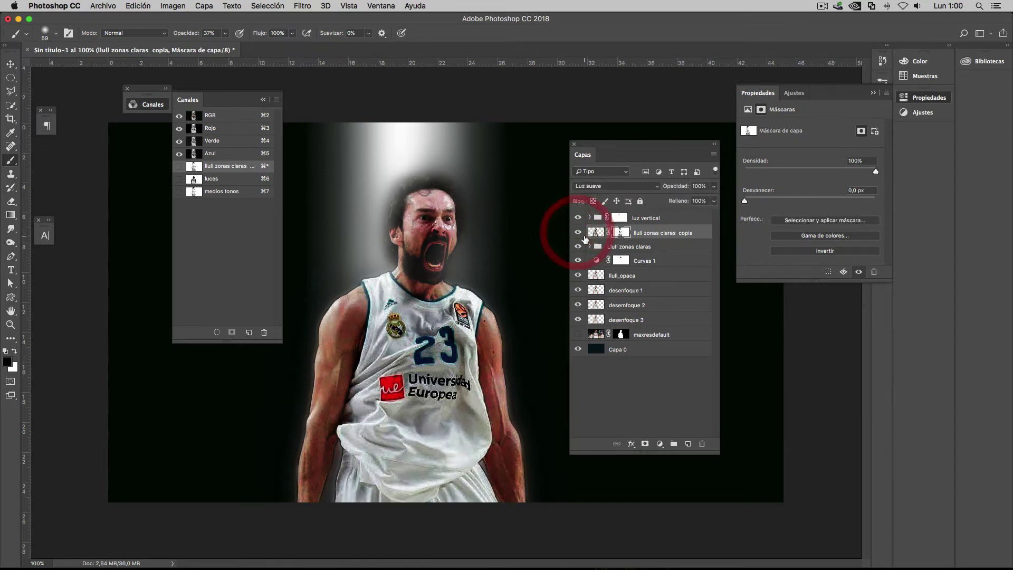
key("super")
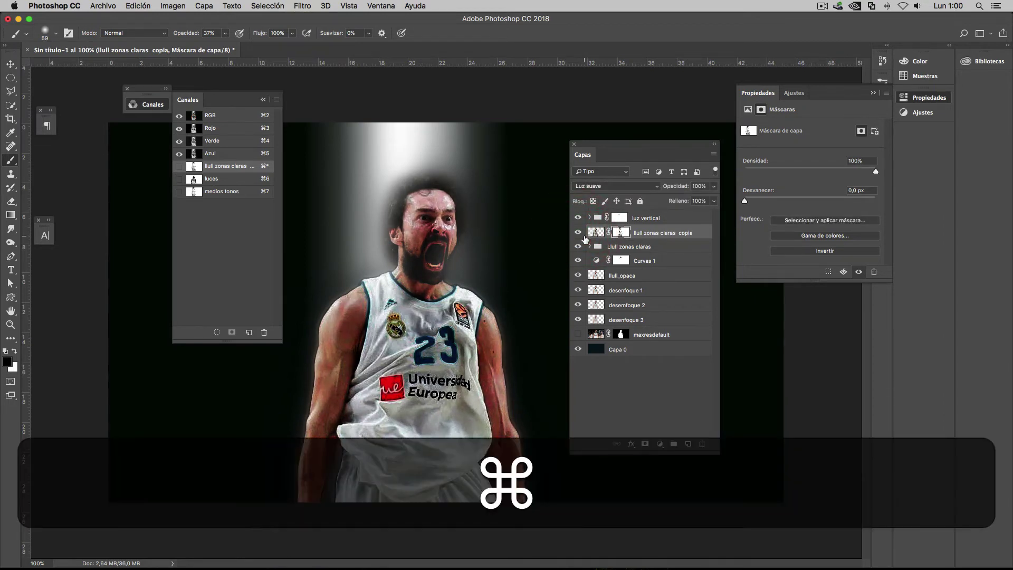
key("super+j")
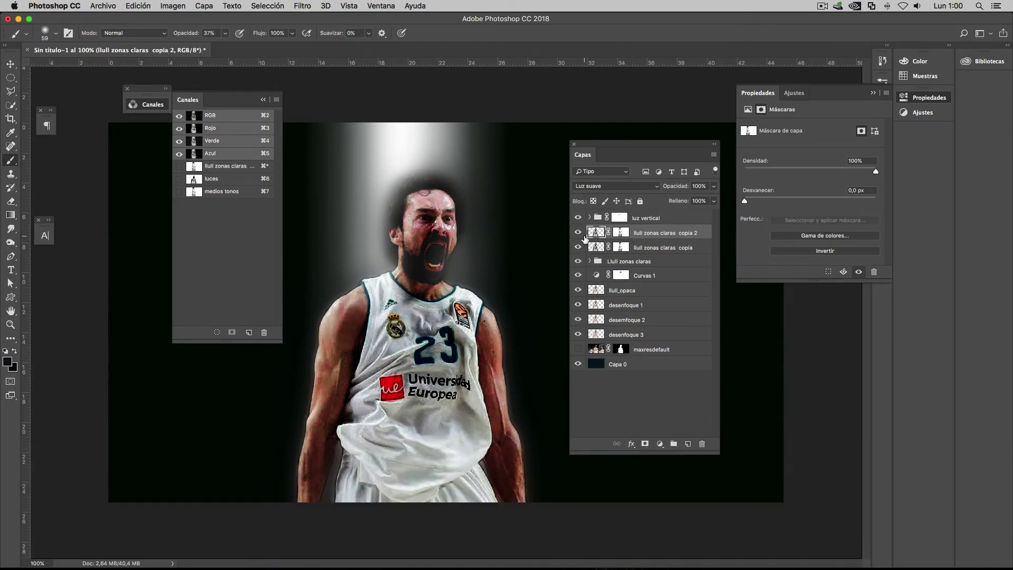
left_click(669, 233)
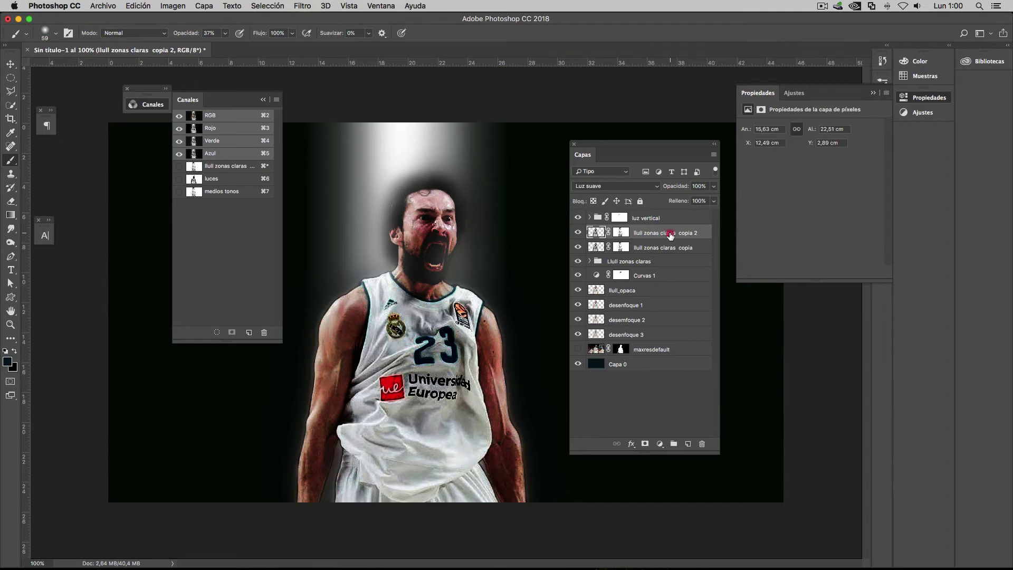
double_click(670, 233)
left_click_drag(660, 233, 734, 231)
key("Return")
Step: Rename the original layer 'llull zonas medios tonos' too and select both layers
left_click(682, 247)
double_click(680, 247)
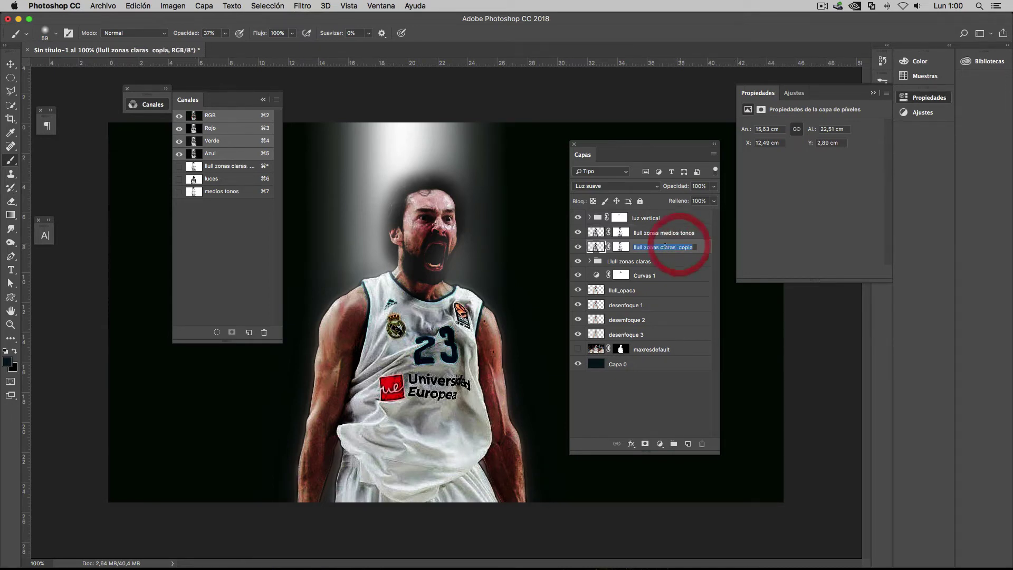
left_click(663, 247)
left_click_drag(663, 247, 703, 251)
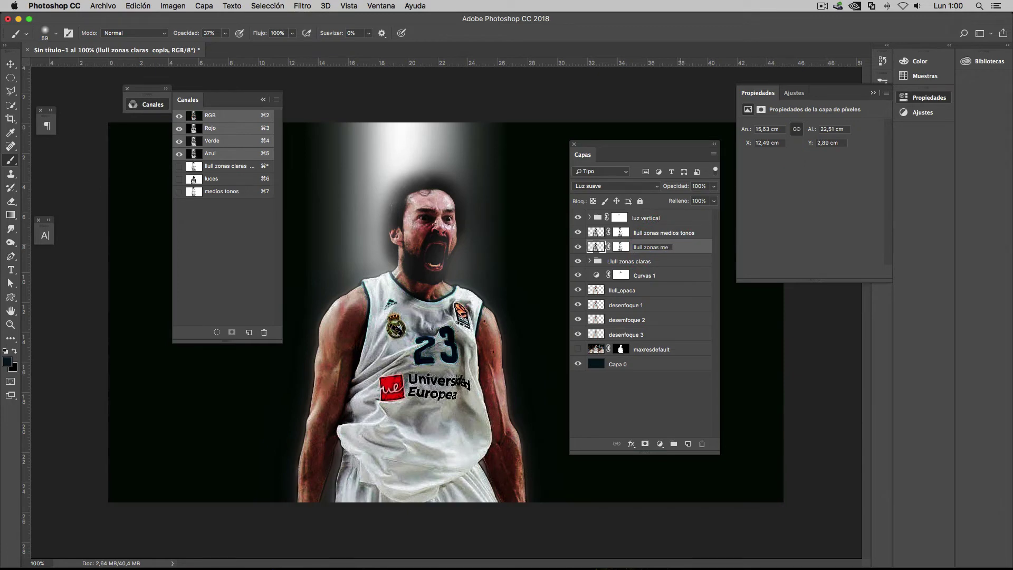
type("dios tonos")
key("Return")
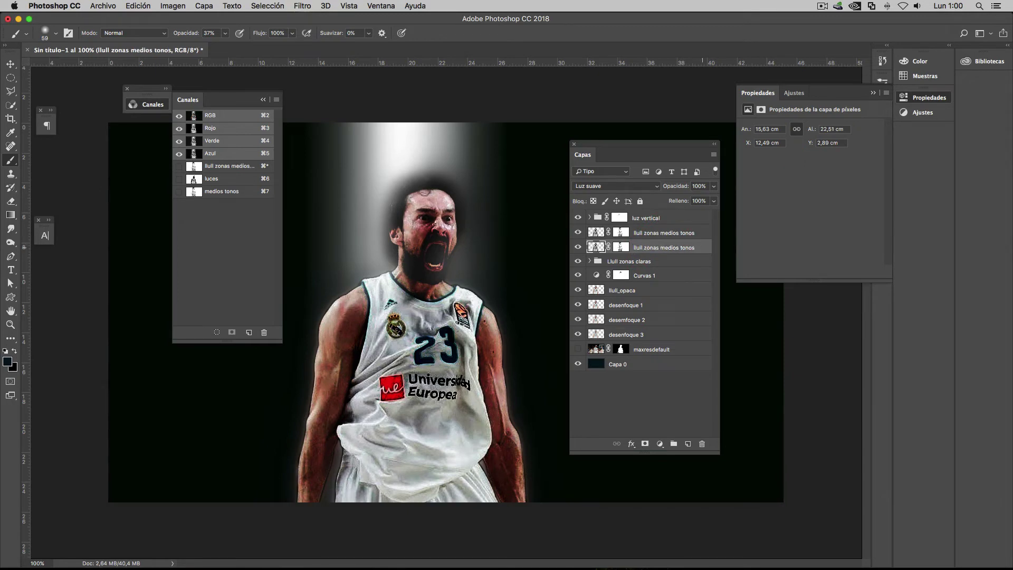
left_click(705, 234, "super")
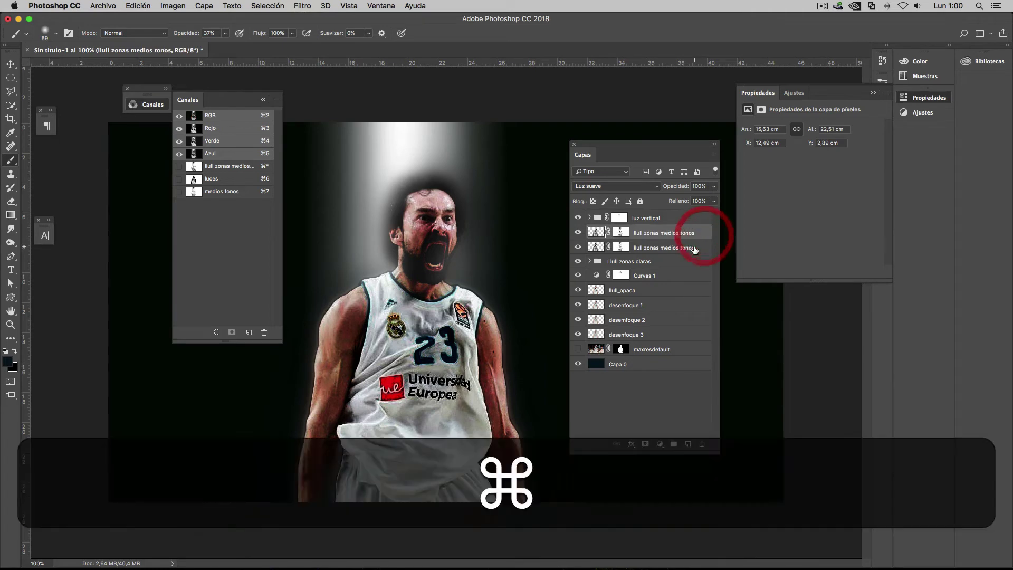
Step: Group the two midtone layers and name the group 'Llul medios tonos'
key("super+g")
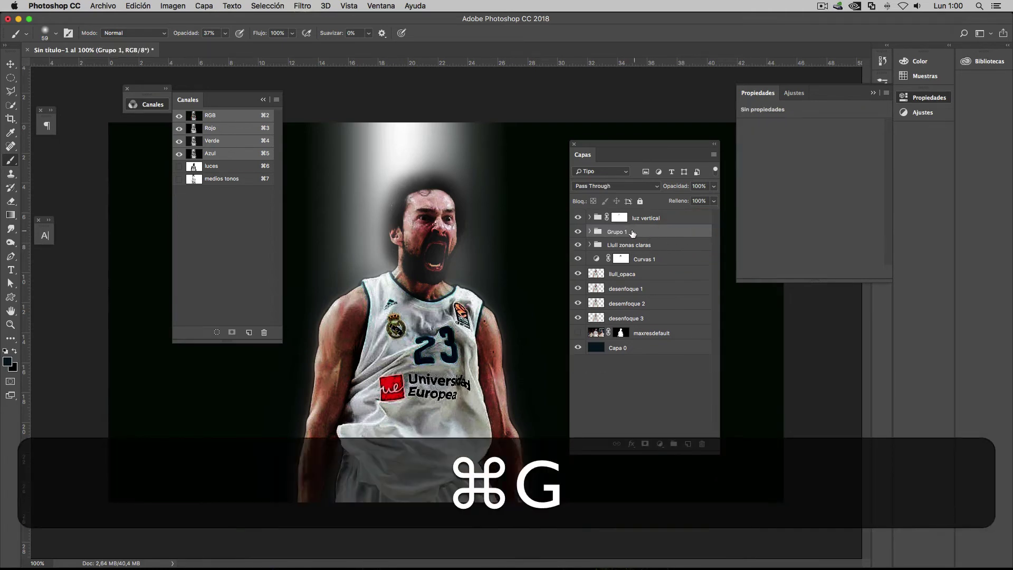
double_click(616, 231)
type("L")
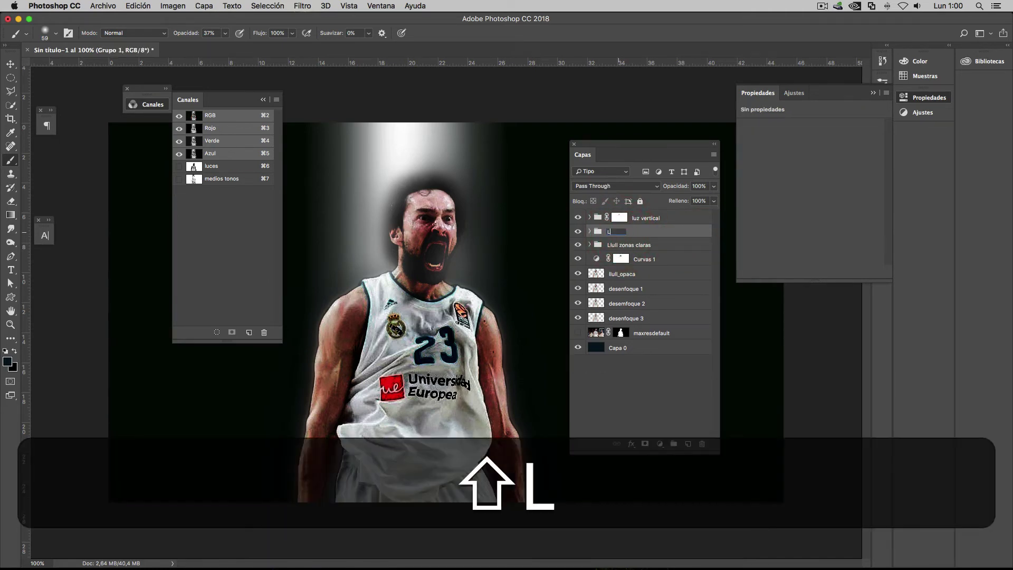
type("lul medios tonos")
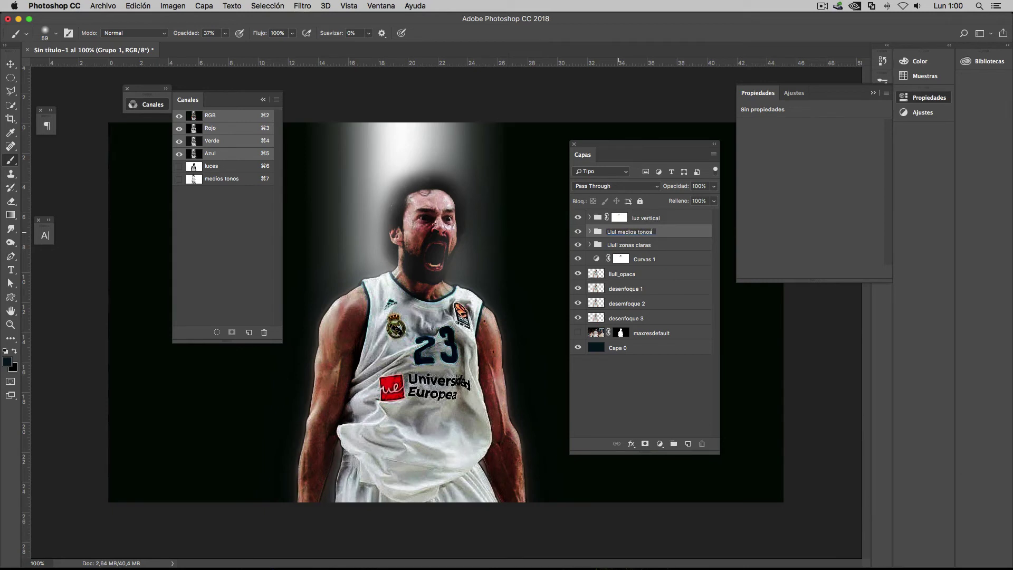
key("Return")
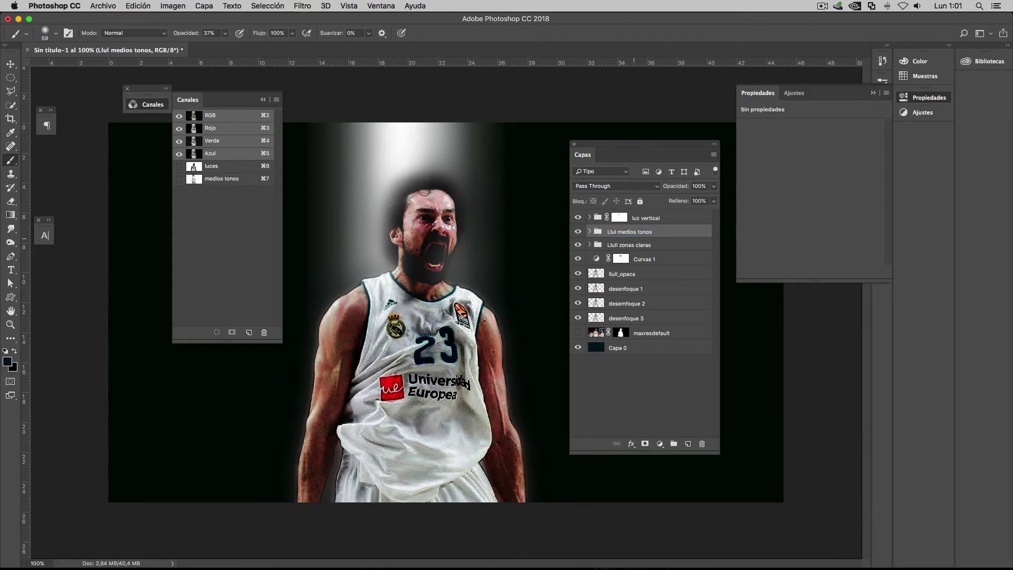
Step: Add a mask to the group and brush over the player's forehead and face
left_click(645, 444)
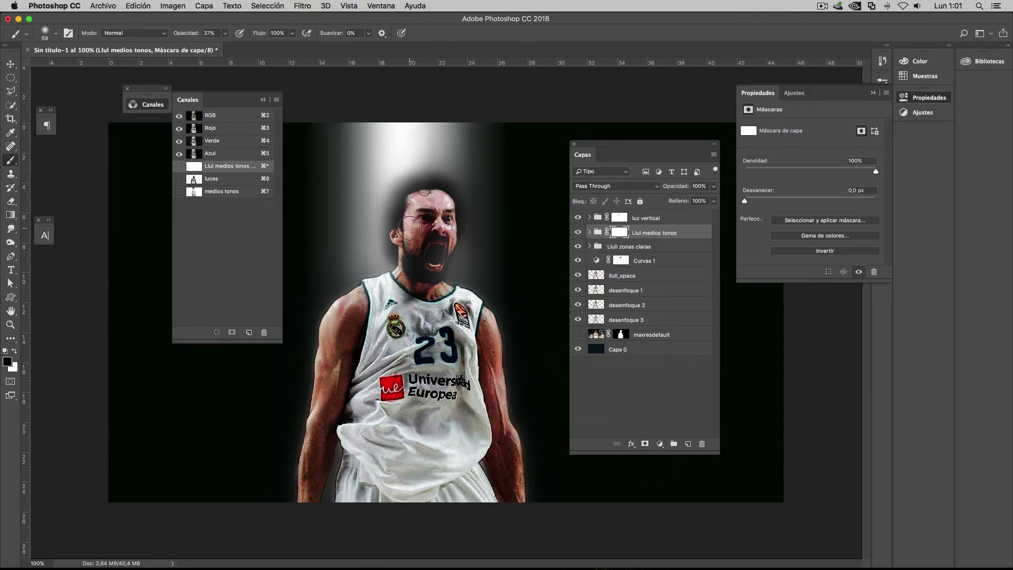
mouse_move(409, 227)
left_mouse_down()
mouse_move(420, 206)
mouse_move(428, 226)
mouse_move(392, 233)
mouse_move(462, 228)
mouse_move(397, 197)
left_mouse_up()
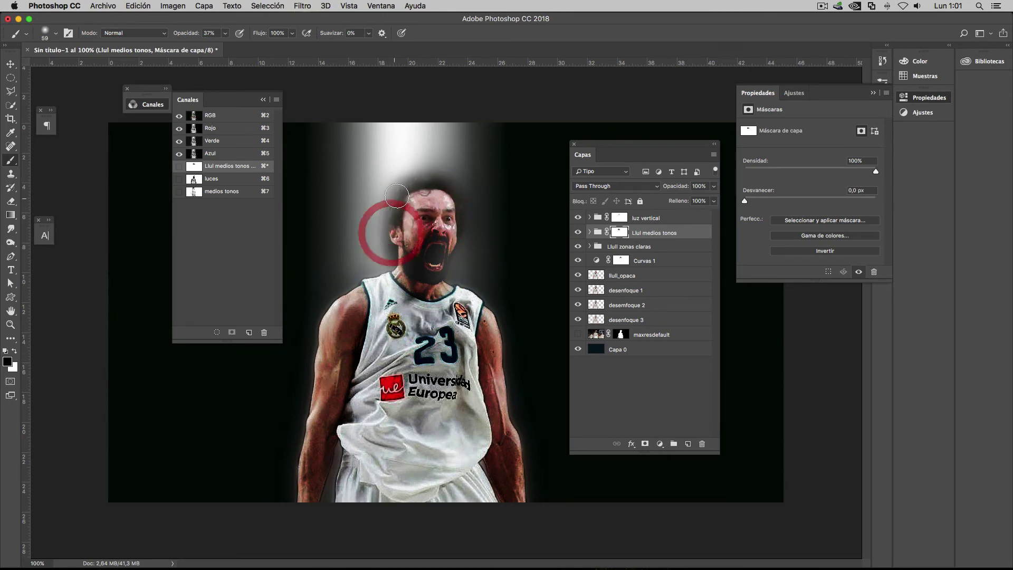
left_click_drag(397, 196, 459, 184)
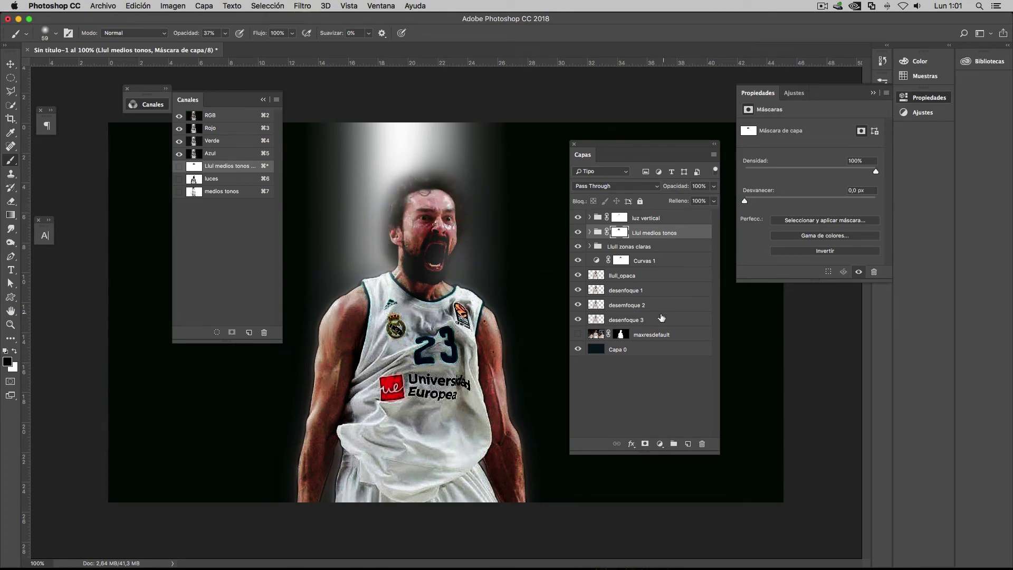
left_click(622, 247)
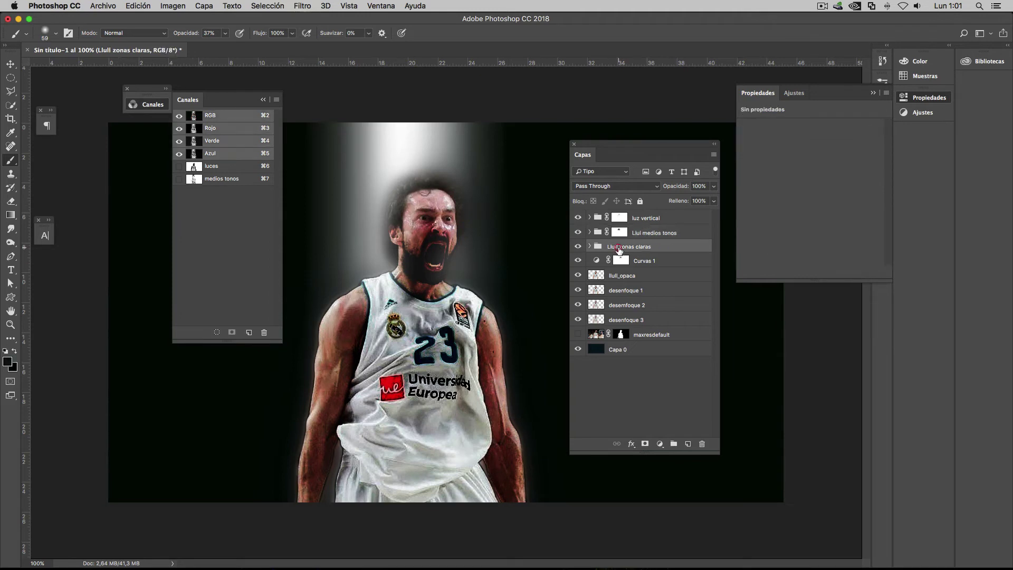
Step: Mask Llull zonas claras, brush the ear, hair and crown, then hide luz vertical
left_click(644, 444)
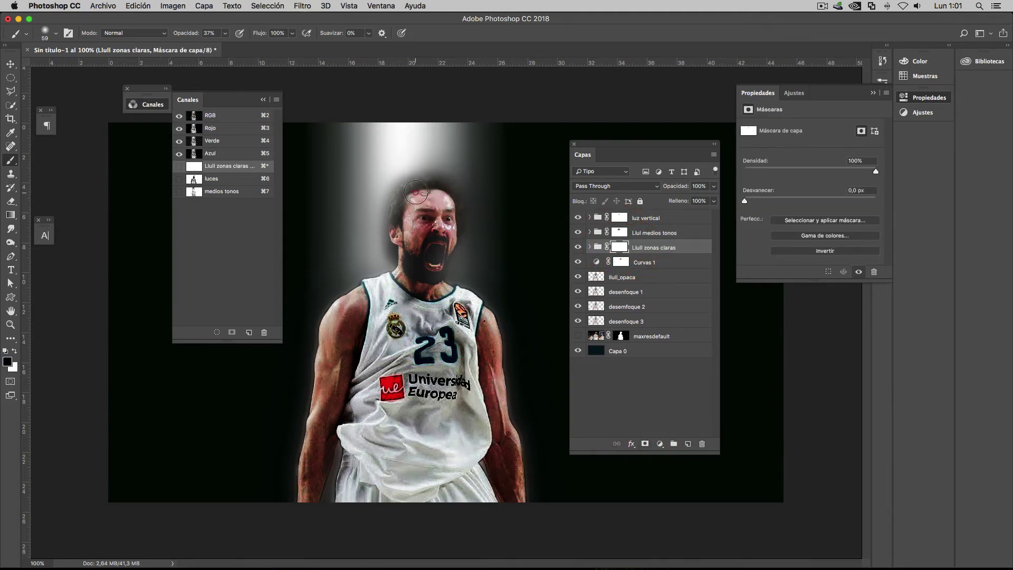
mouse_move(416, 193)
left_mouse_down()
mouse_move(384, 243)
mouse_move(376, 221)
left_mouse_up()
left_click(445, 195)
left_click(419, 180)
left_click(397, 214)
left_click(454, 195)
left_click(578, 218)
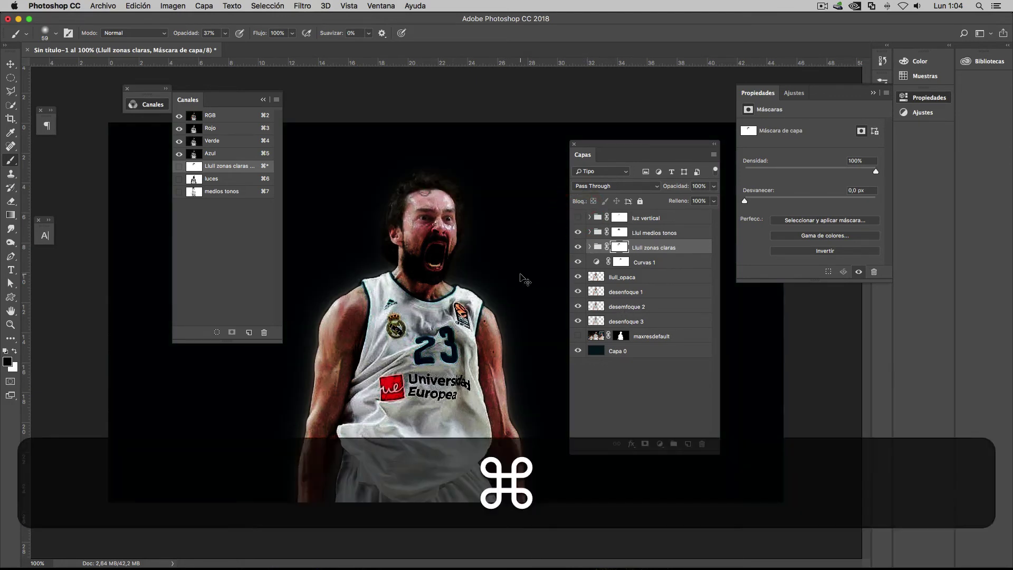
Step: At 200% zoom, hide both Llull groups, Curvas 1 and desenfoque 3 to compare, keeping llull_opaca on
key("ctrl+plus")
scroll(475, 443, "up", 5)
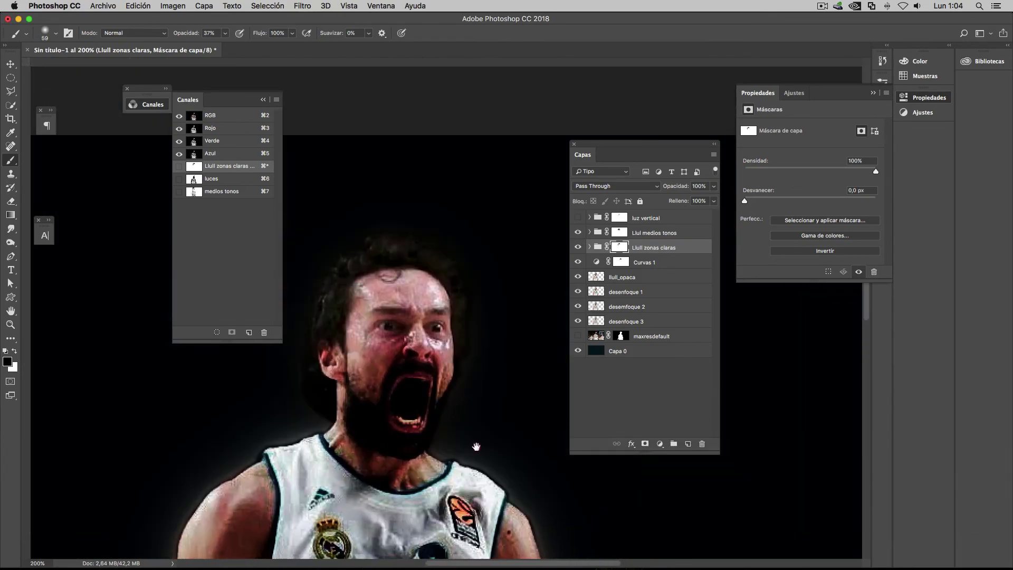
key("ctrl+r")
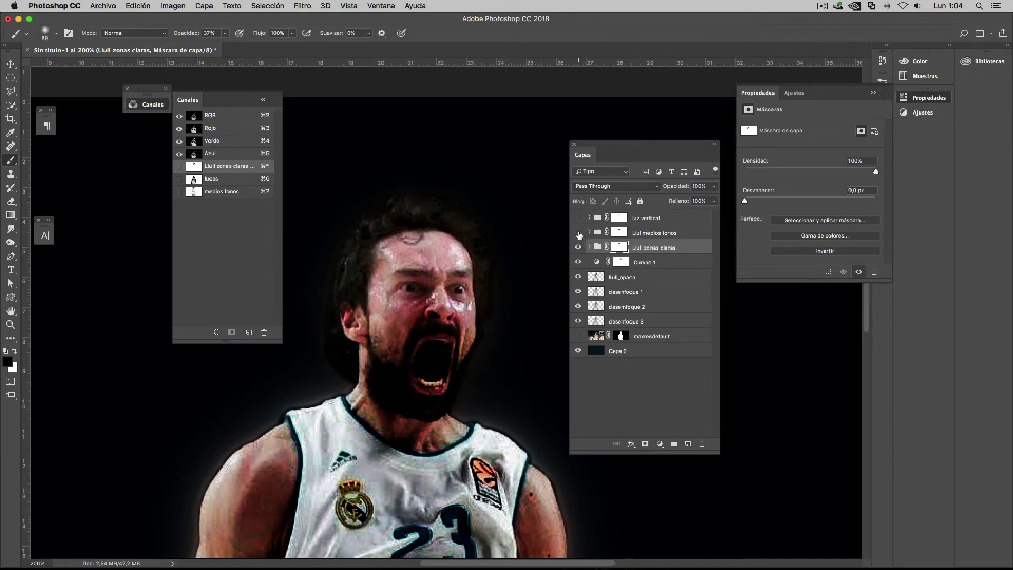
left_click(579, 233)
left_click(579, 247)
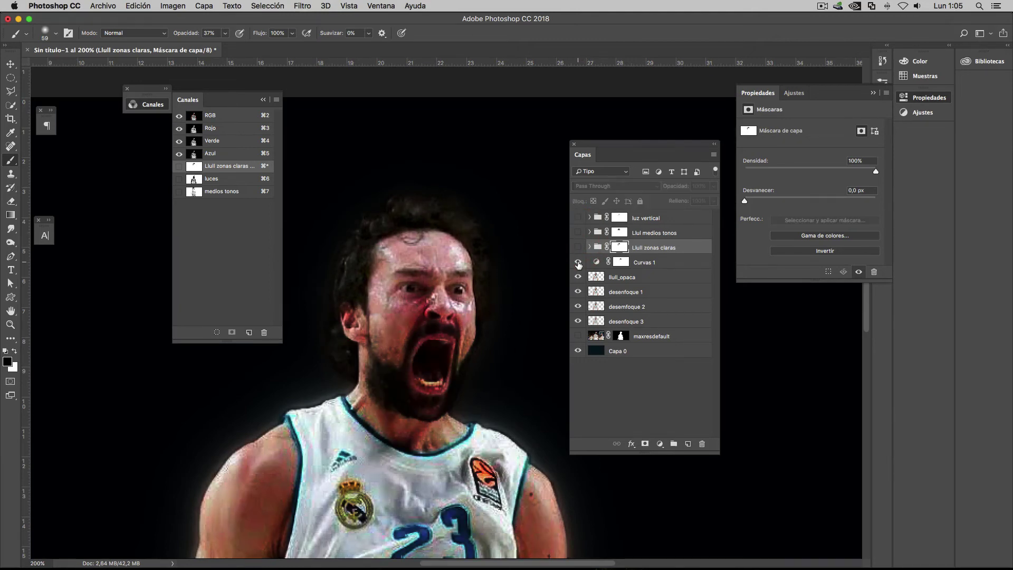
left_click(578, 263)
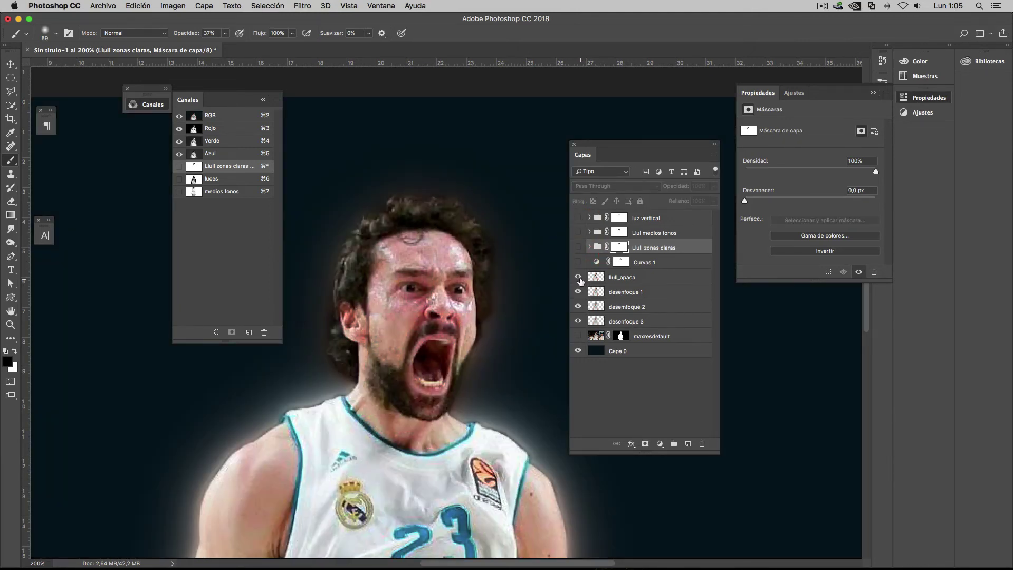
left_click(580, 280)
left_click(579, 280)
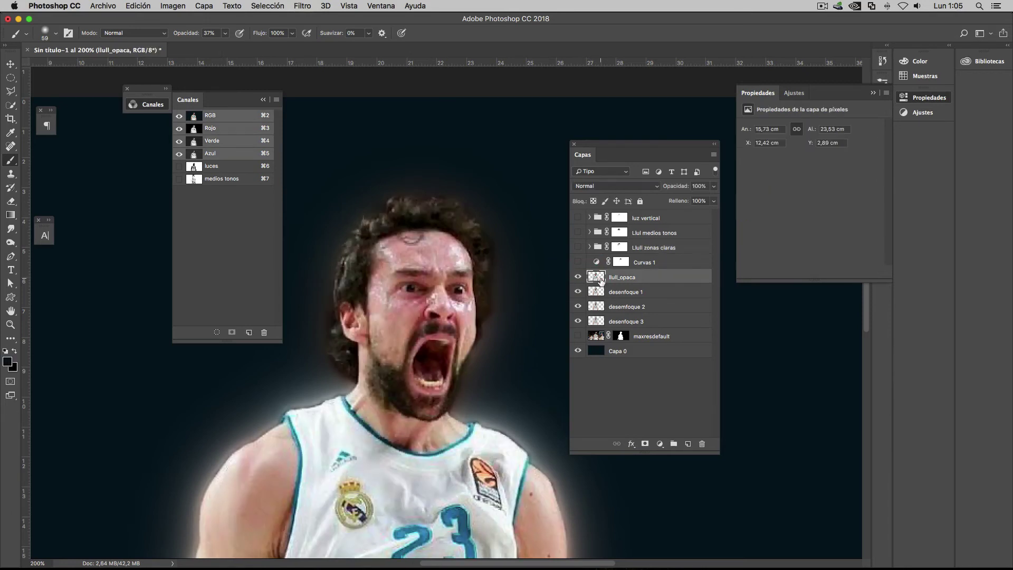
left_click(581, 321)
Step: Magnify the face, then turn Curvas 1, both Llull groups and luz vertical back on
key("super+plus")
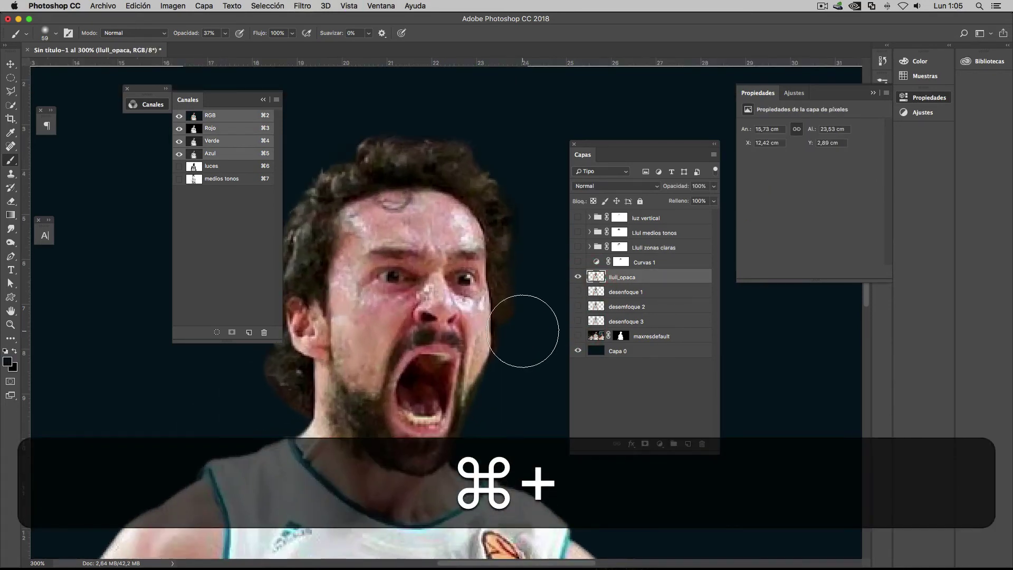
scroll(475, 330, "right", 2)
scroll(475, 330, "down", 1)
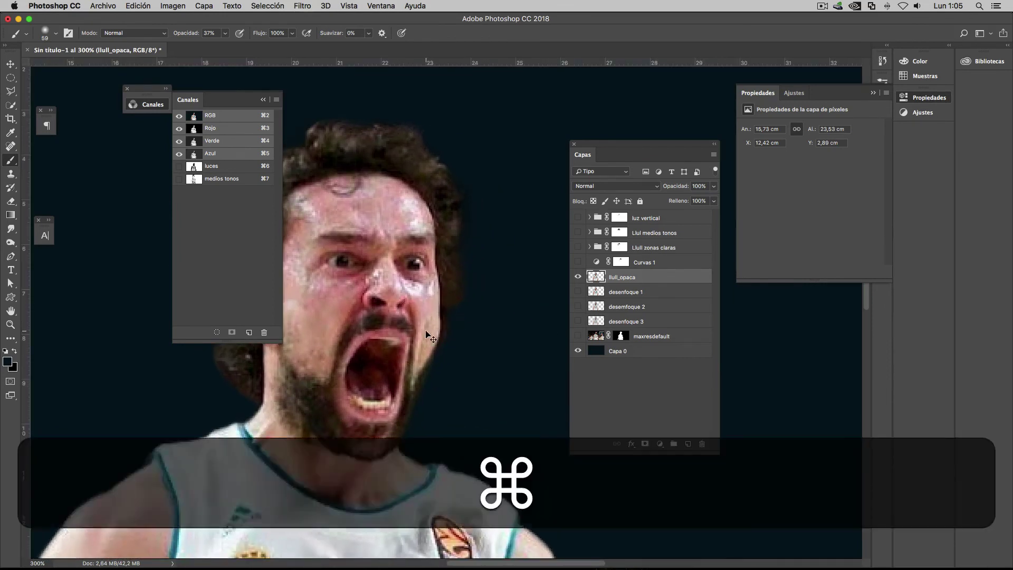
key("super+plus")
left_click_drag(479, 355, 507, 398)
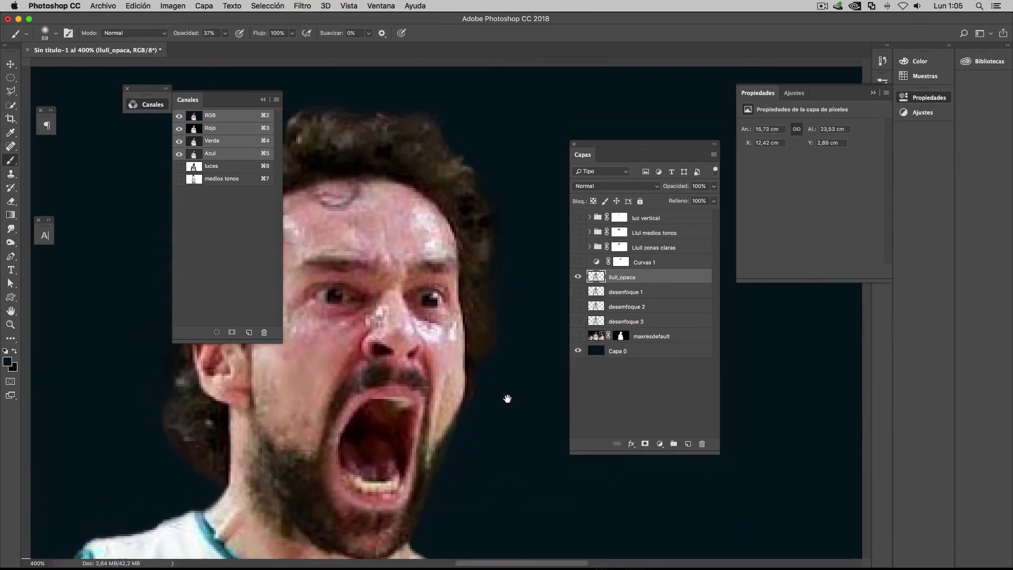
left_click(578, 262)
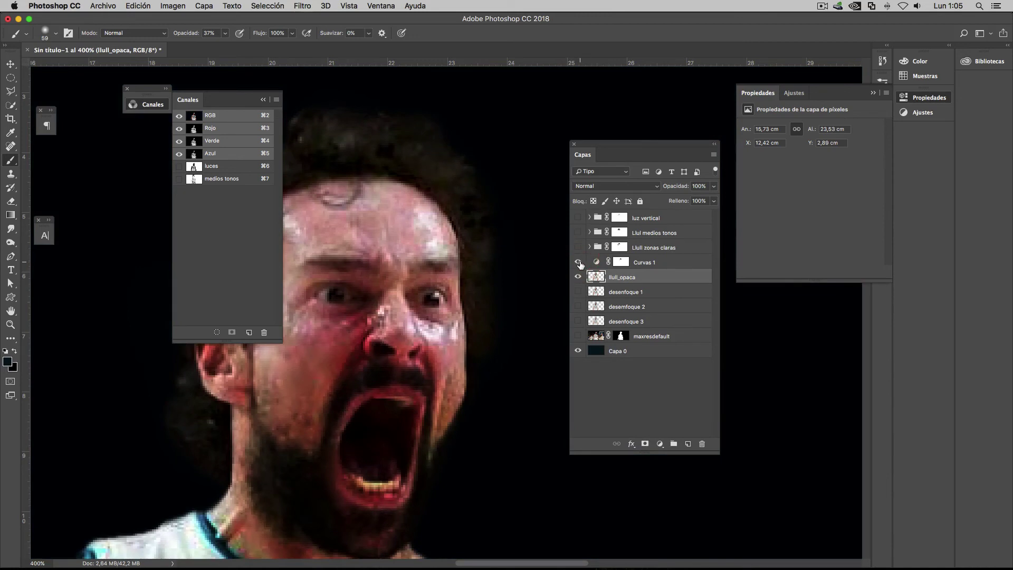
left_click(578, 248)
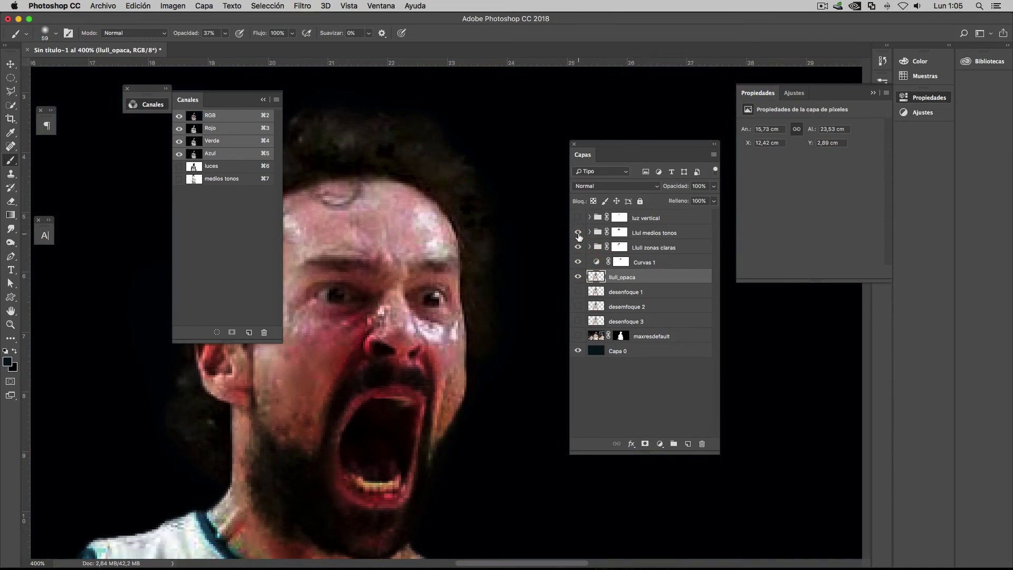
left_click(578, 233)
left_click(578, 218)
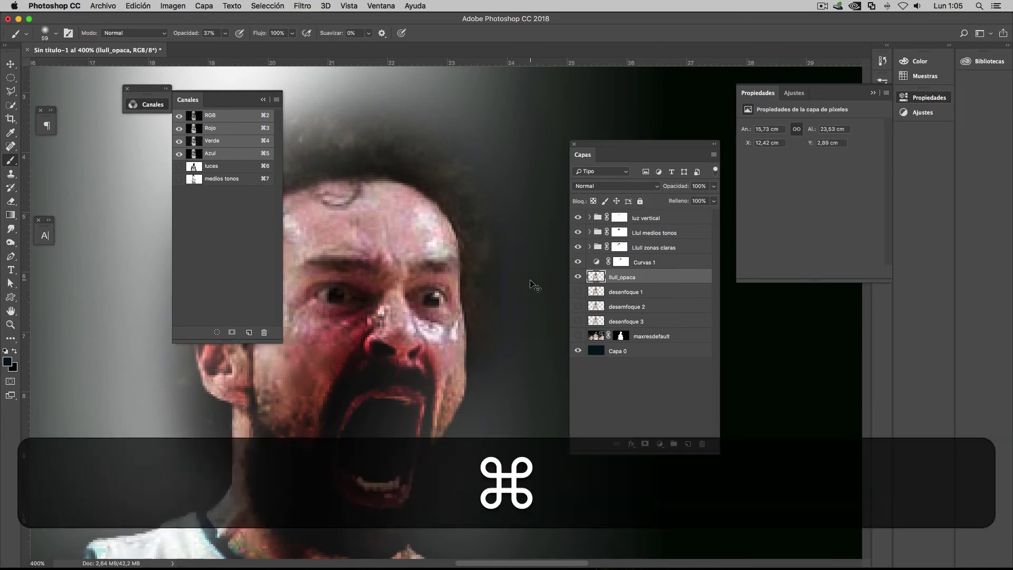
key("super+minus")
key("super+minus")
key("super+minus")
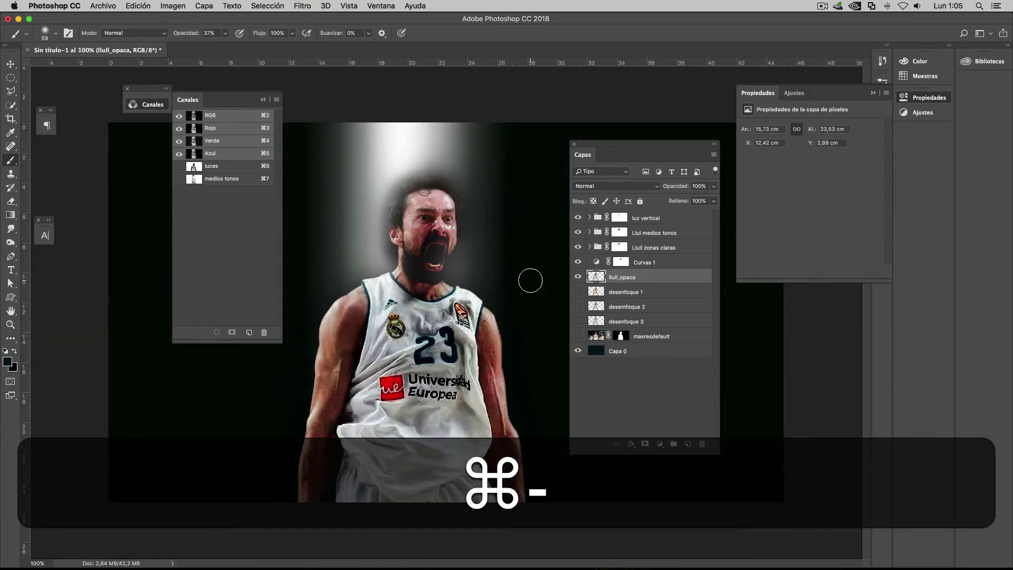
Step: Show desenfoque 1 and 3, hide maxresdefault, and target the luz vertical group's mask
left_click(577, 292)
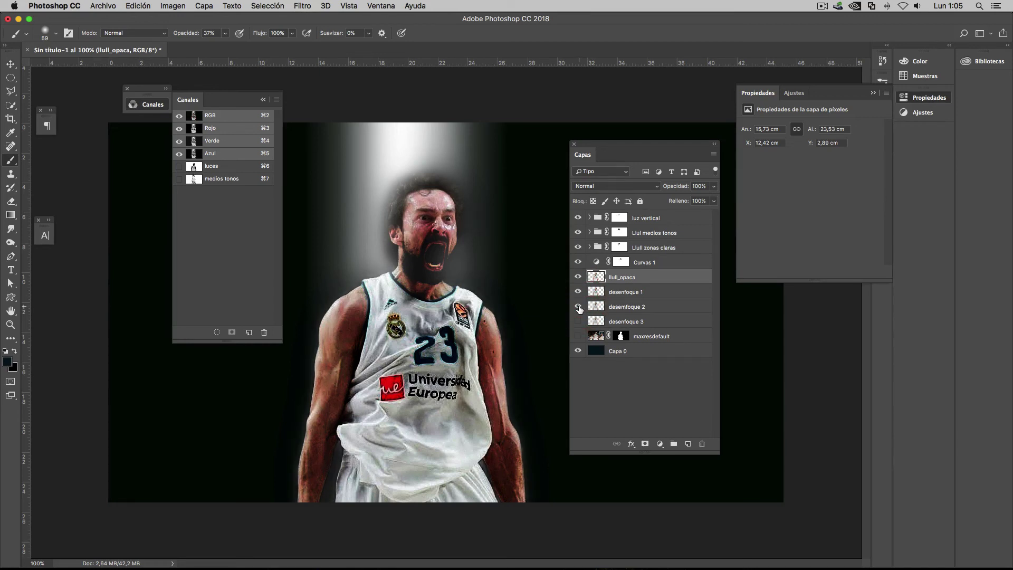
left_click(577, 321)
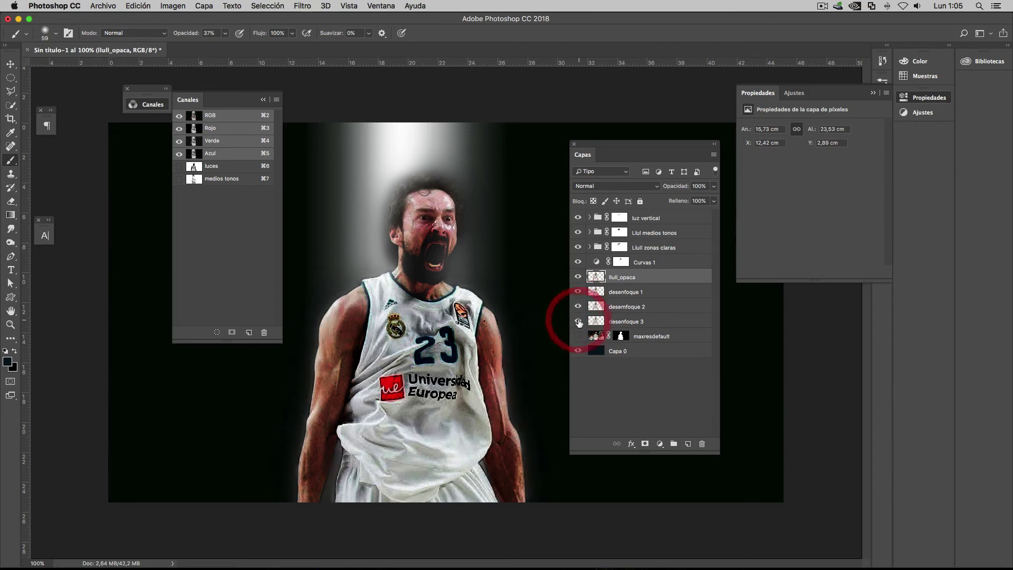
left_click(579, 336)
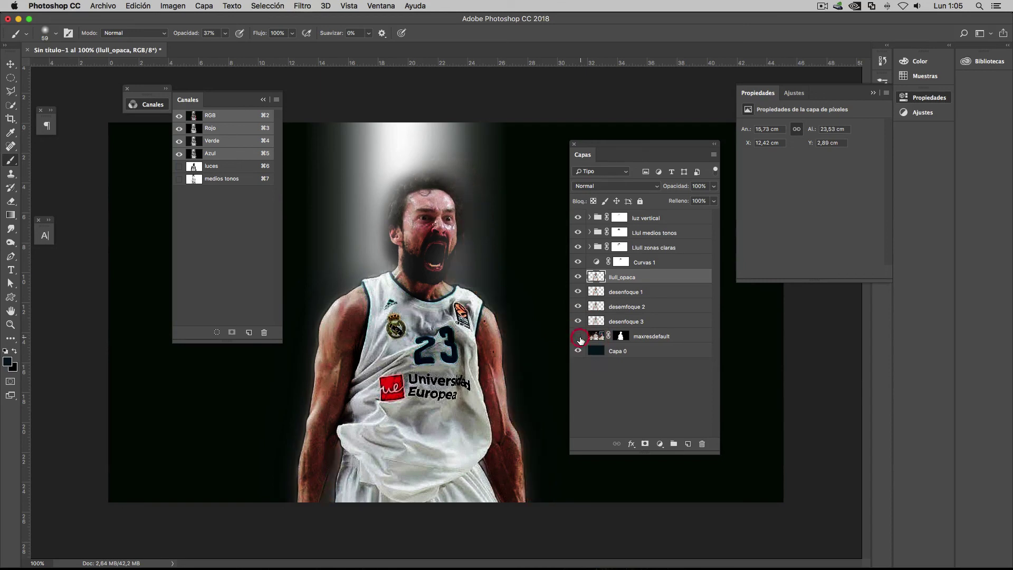
left_click(577, 321)
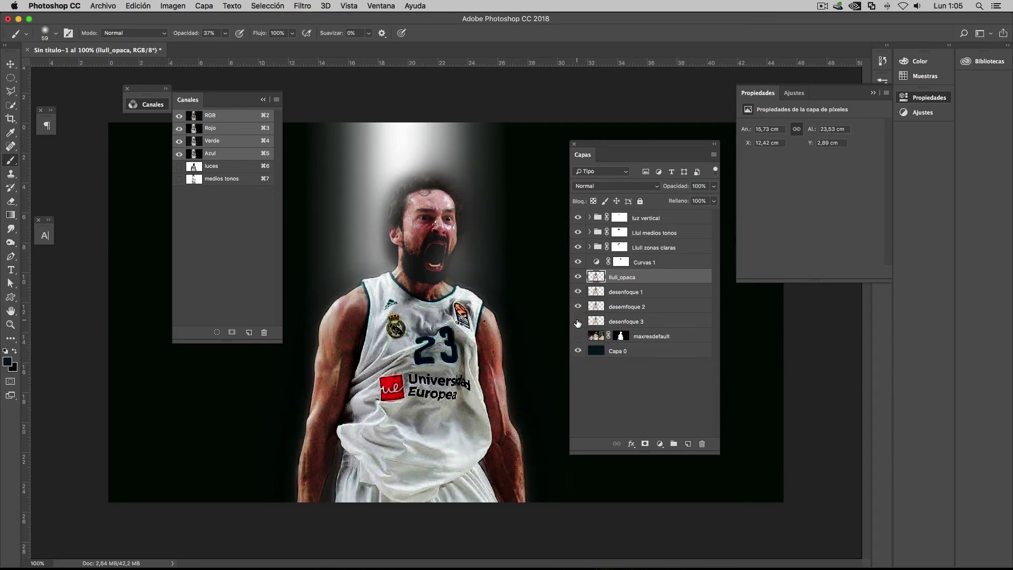
left_click(578, 322)
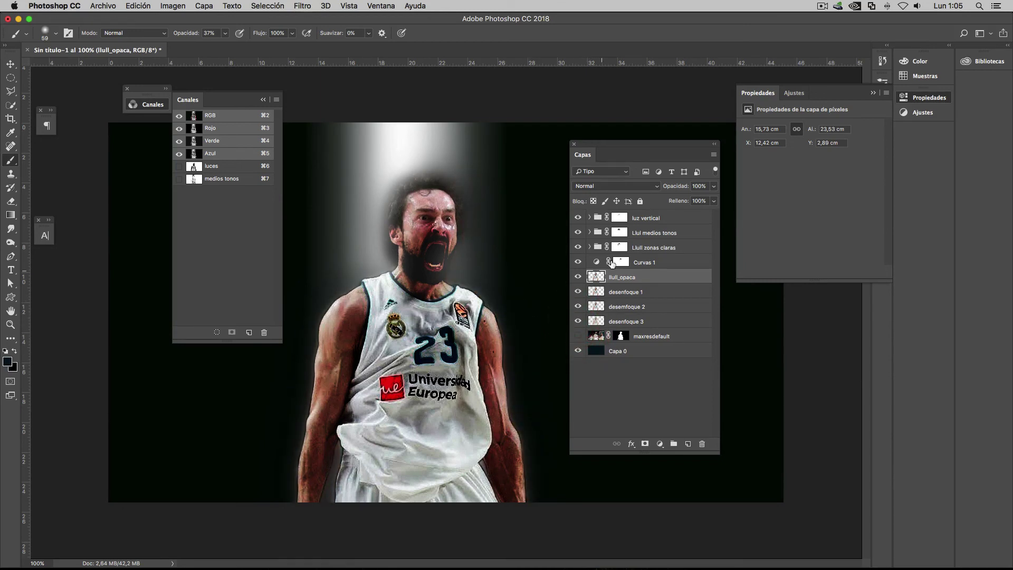
left_click(619, 219)
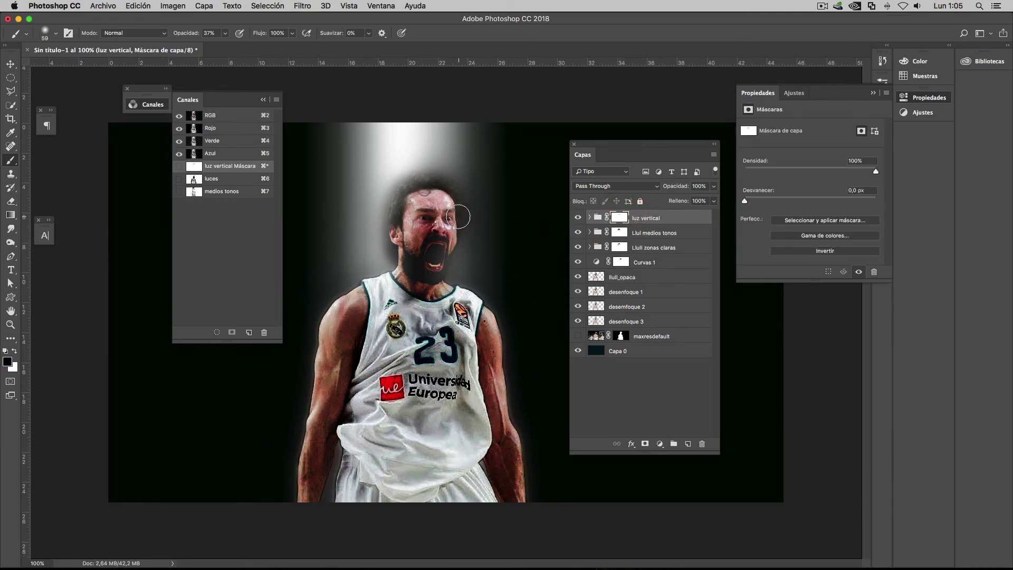
Step: Set brush opacity to 22% and tone down the light beam beside the top of the head
left_click_drag(192, 35, 184, 35)
mouse_move(408, 187)
left_mouse_down()
mouse_move(438, 180)
mouse_move(443, 227)
left_mouse_up()
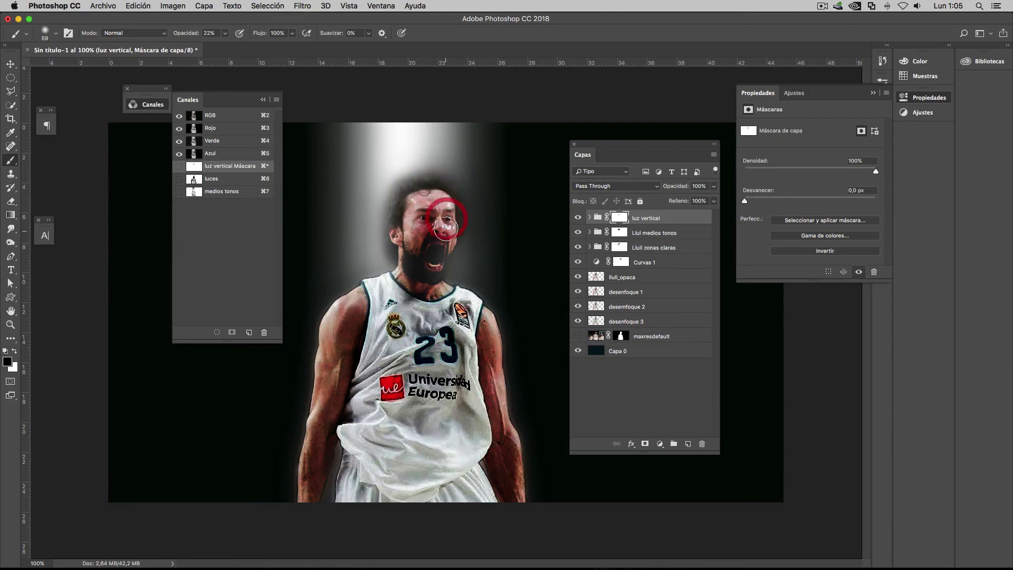
left_click(623, 232)
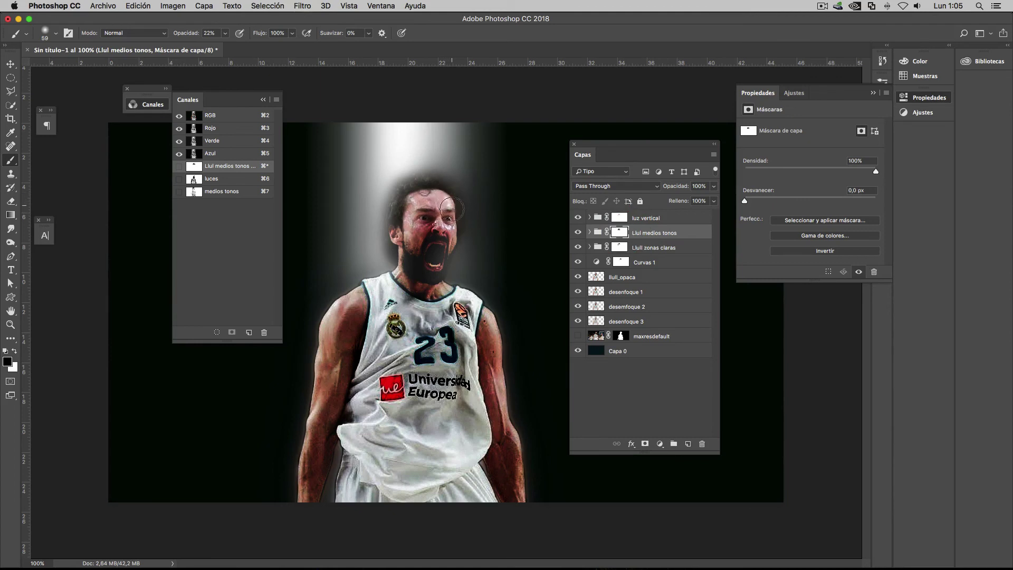
Step: Paint the Llul medios tonos mask over the forehead, left side of the head, mouth and beard
left_click_drag(447, 192, 440, 200)
left_click_drag(406, 195, 400, 247)
left_click(578, 232)
mouse_move(418, 244)
left_mouse_down()
mouse_move(441, 254)
mouse_move(418, 228)
left_mouse_up()
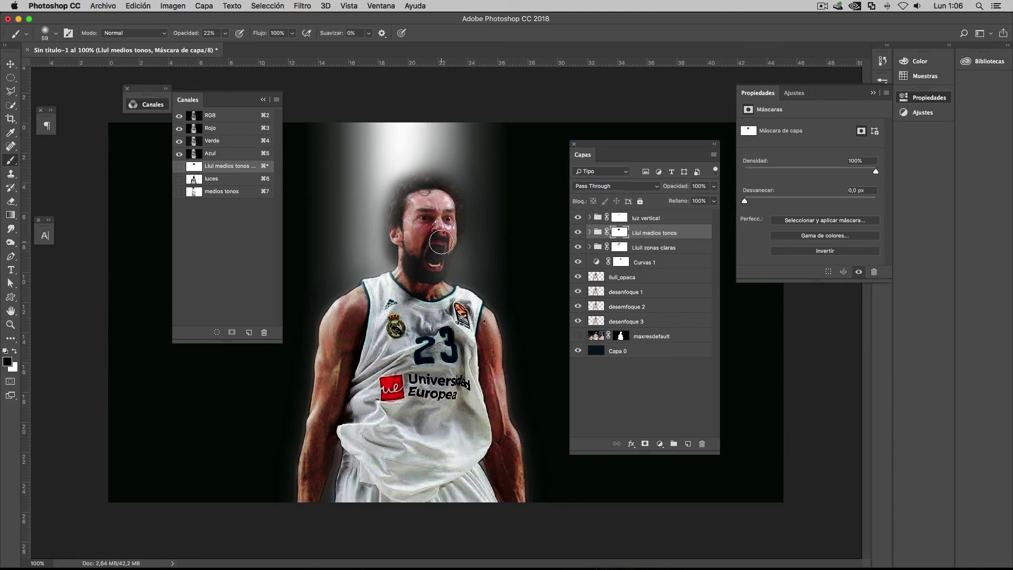
left_click_drag(420, 236, 417, 274)
key("alt")
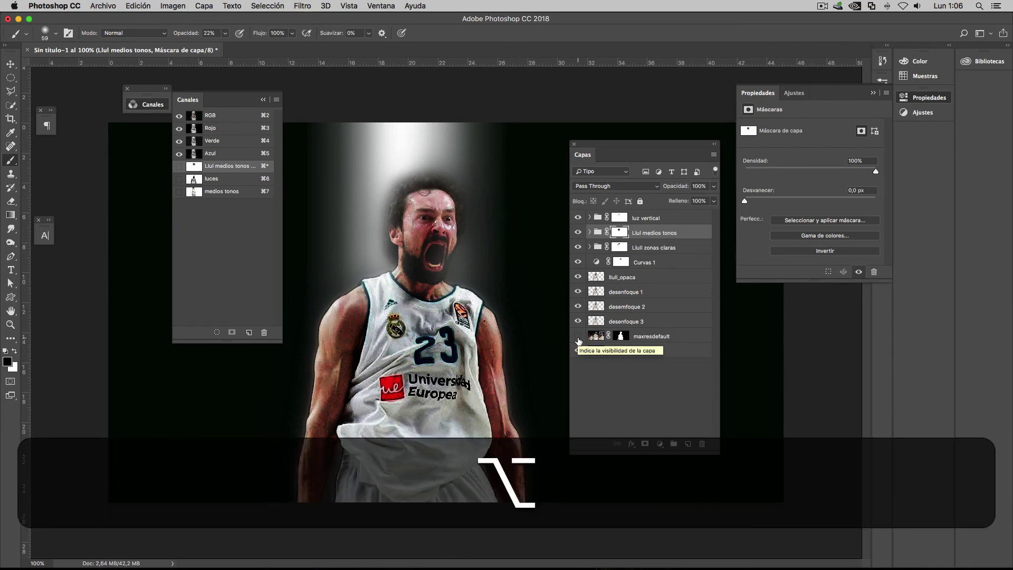
left_click(578, 339, "alt")
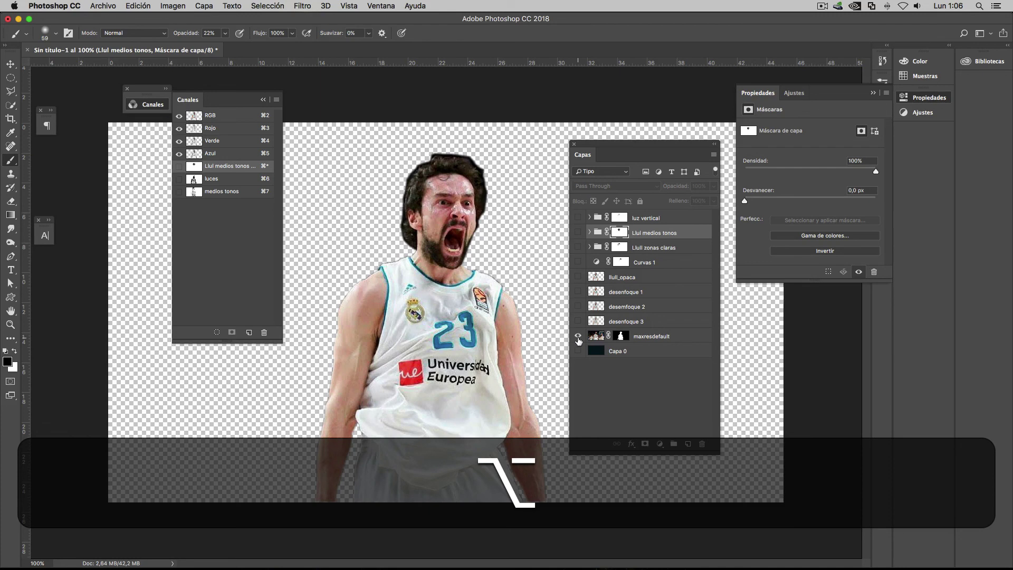
left_click(578, 337, "alt")
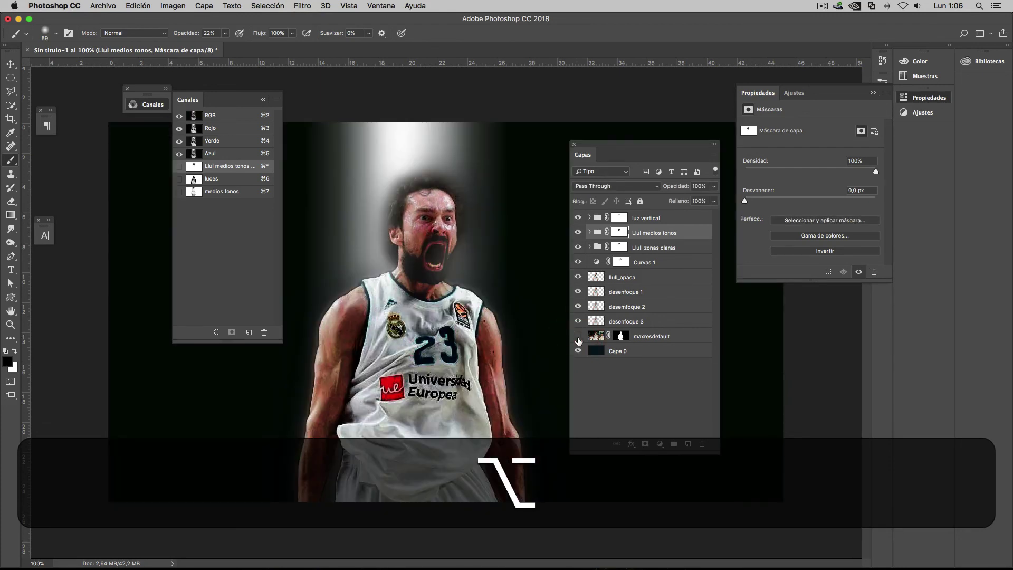
left_click(578, 340, "alt")
left_click(578, 339, "alt")
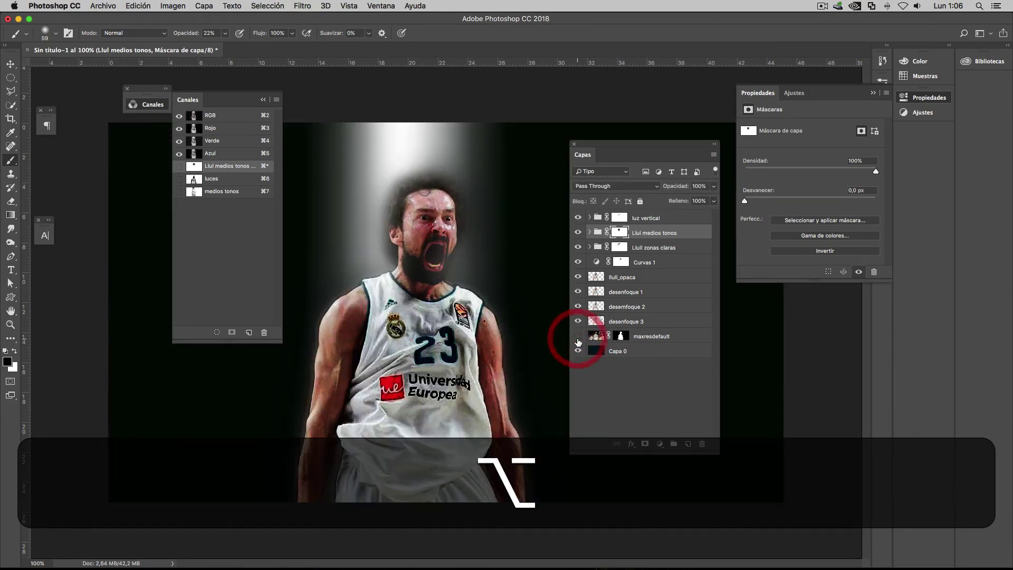
left_click(578, 337, "alt")
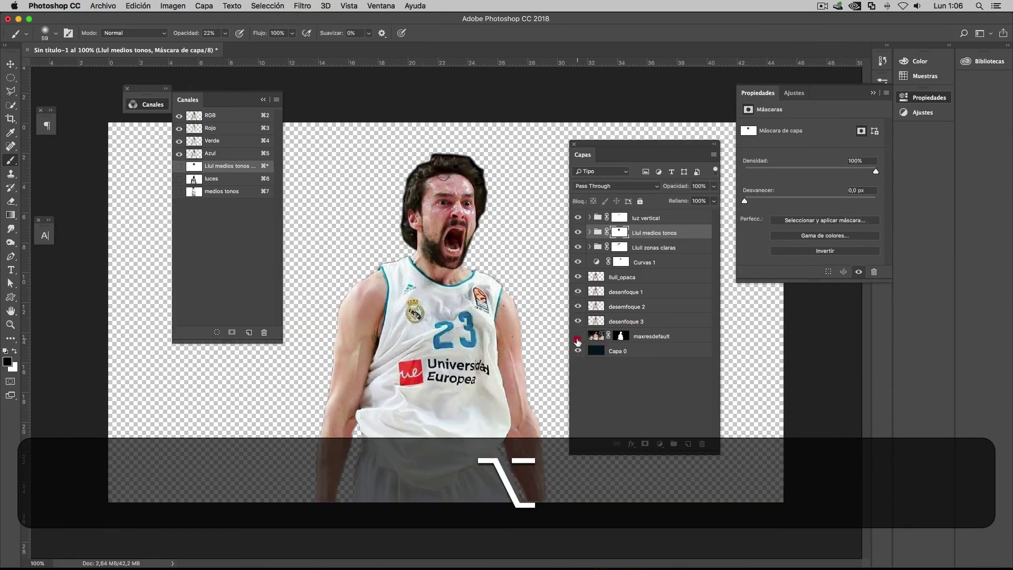
left_click(578, 338, "alt")
key("super+minus")
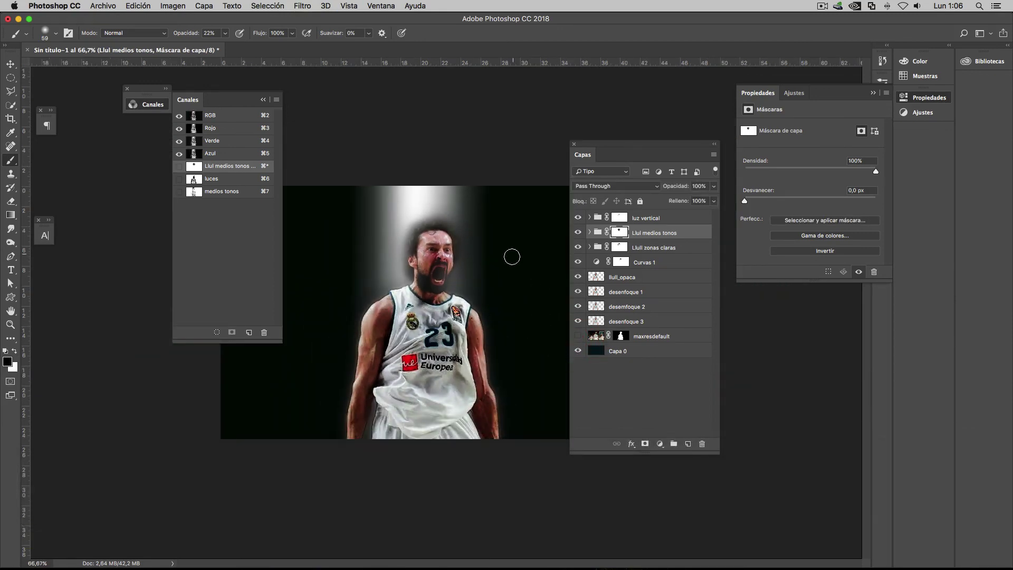
key("super+minus")
key("super+plus")
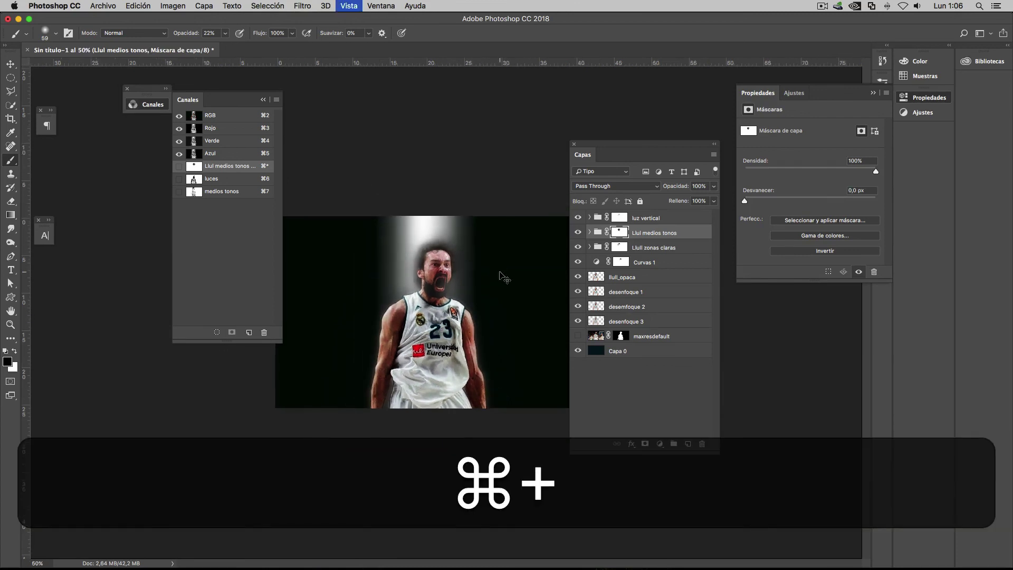
key("Tab")
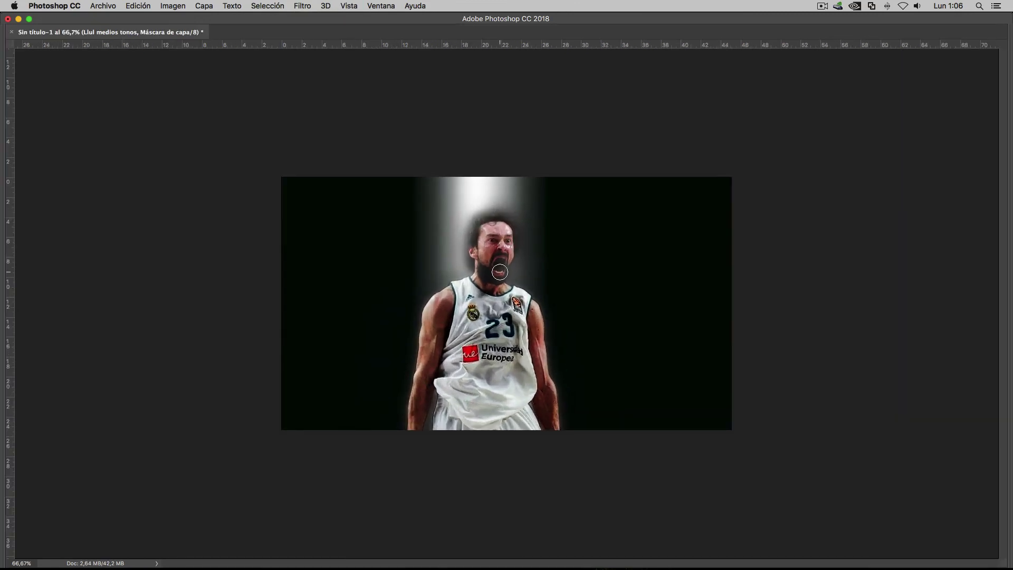
key("super+plus")
key("Tab")
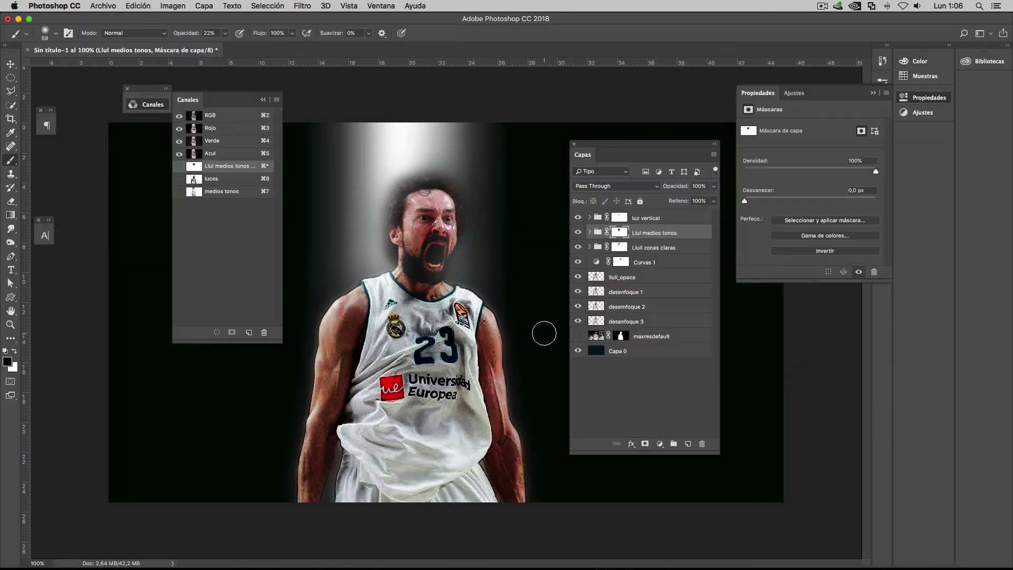